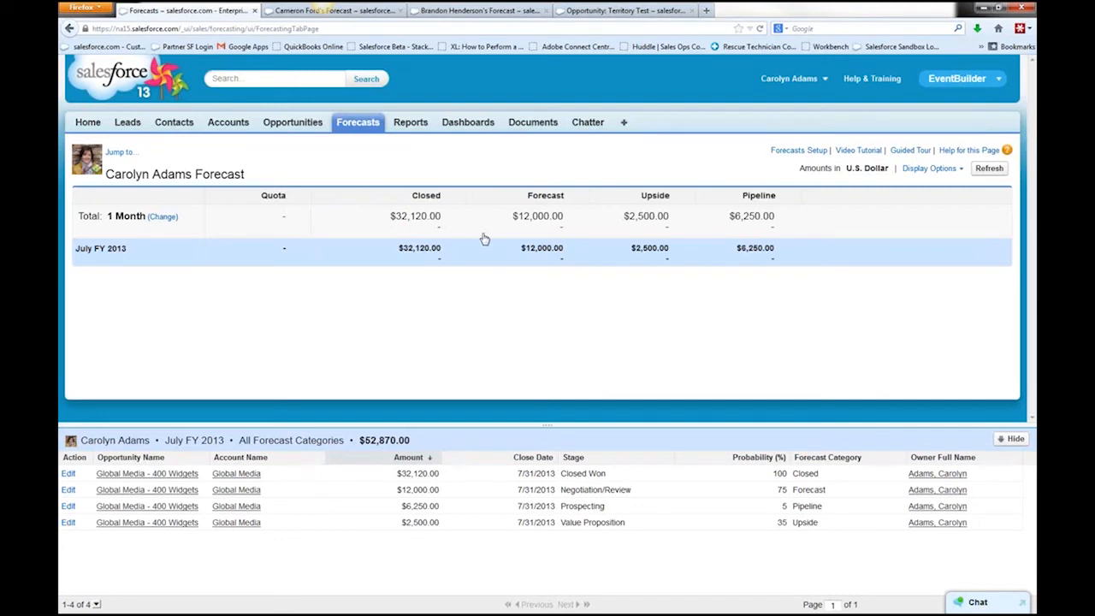
Step: Extend the forecast range to end in June FY 2014 and save it
left_click(1002, 442)
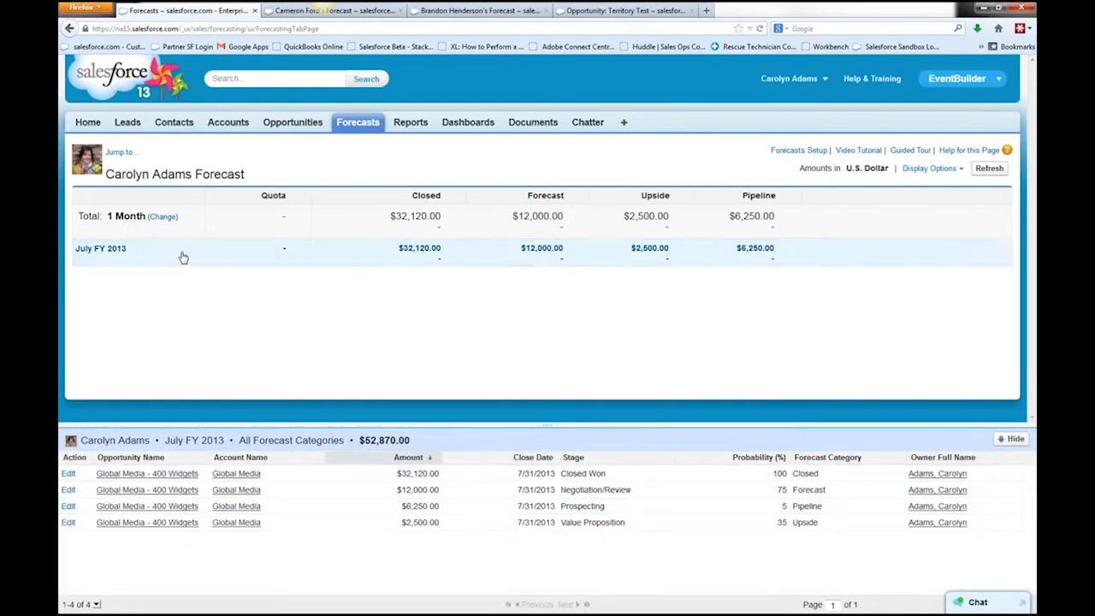
left_click(162, 217)
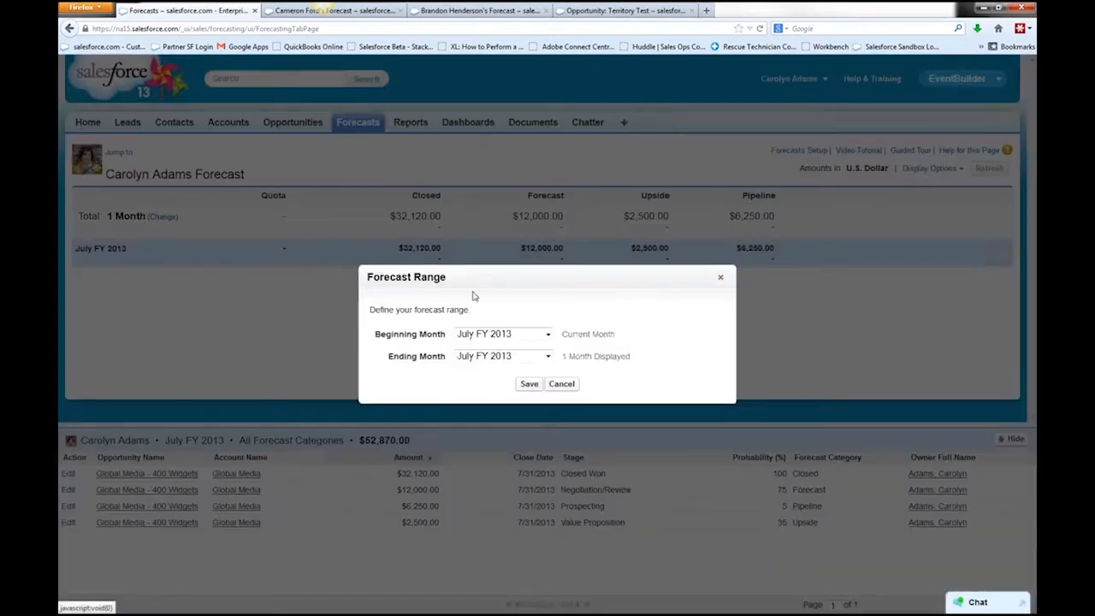
left_click(546, 356)
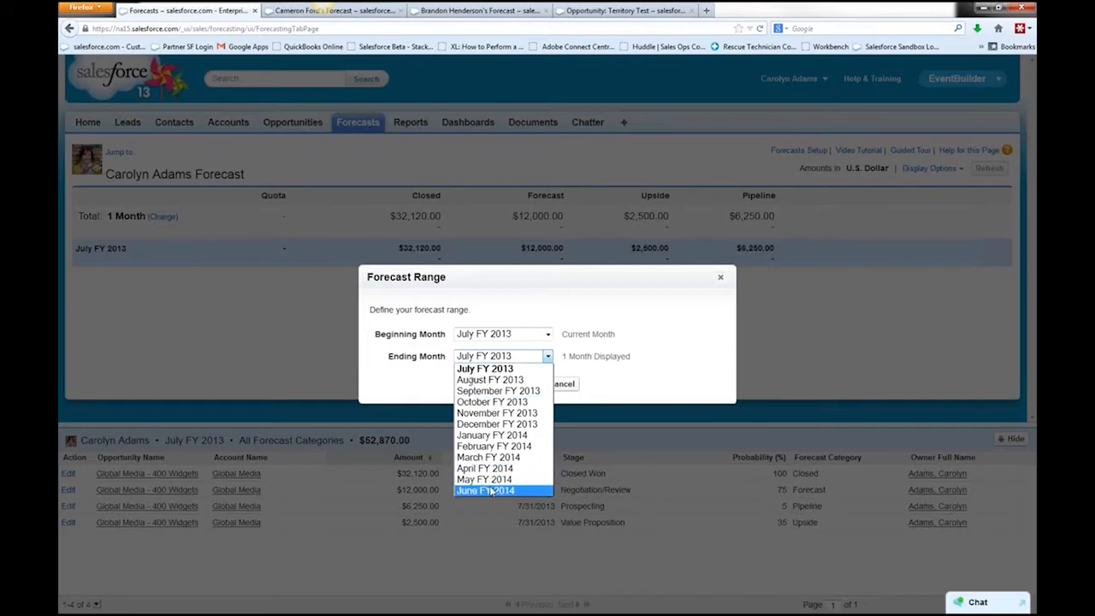
left_click(493, 489)
left_click(529, 385)
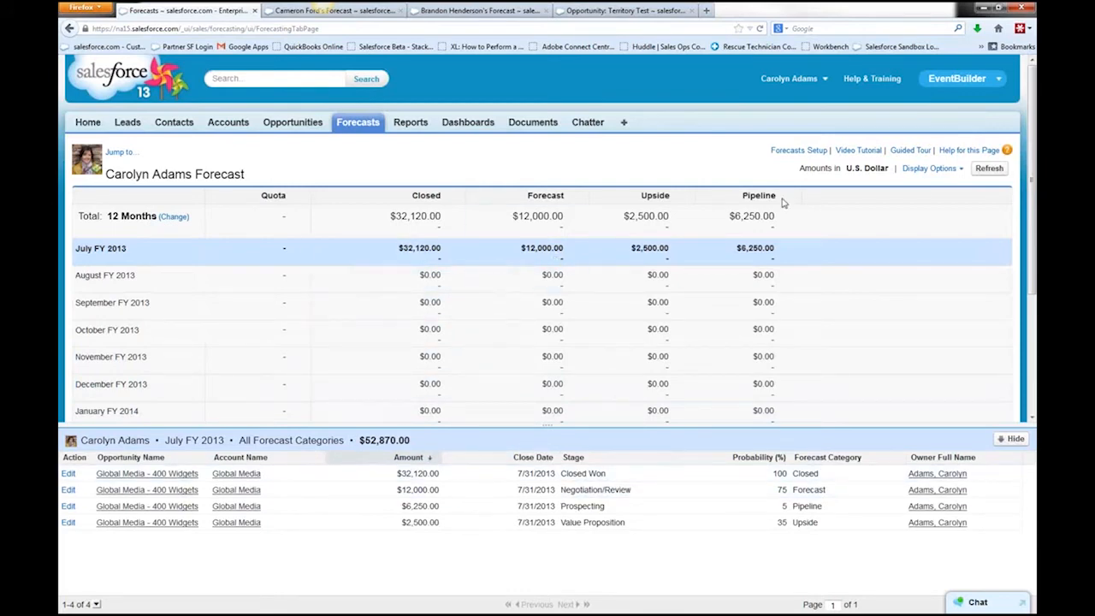
Step: Look at the forecast's display options and the field for jumping to another user's forecast
left_click(957, 171)
left_click(120, 154)
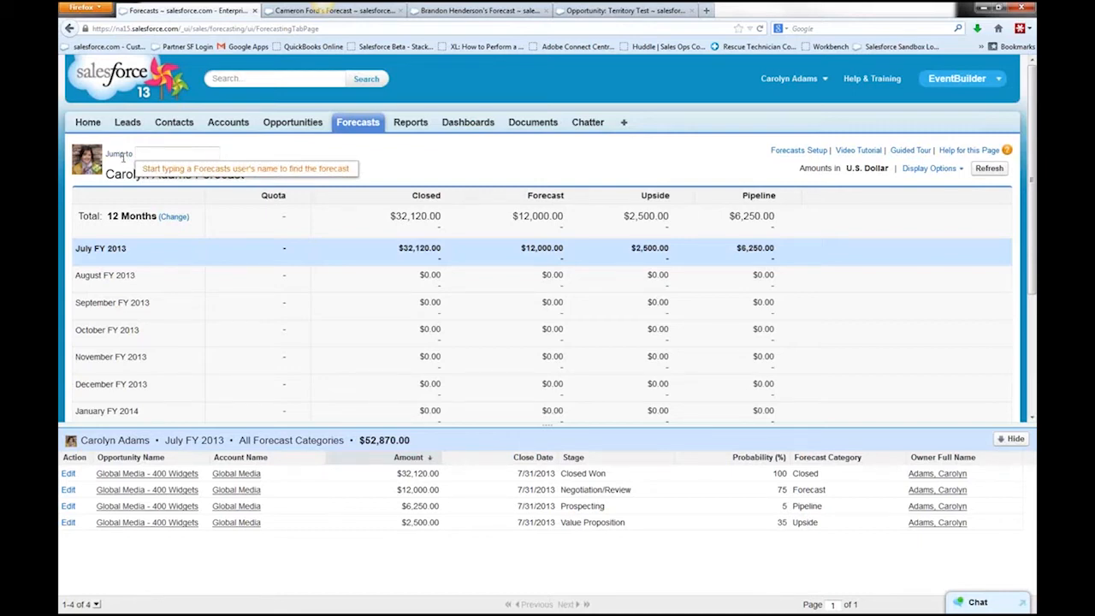
left_click(533, 172)
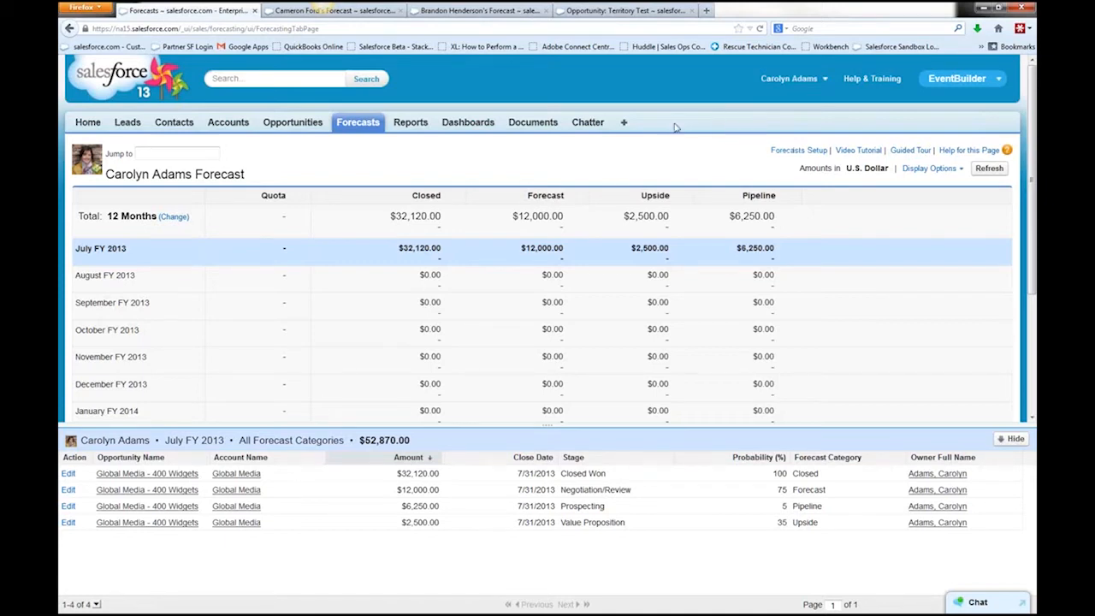
Step: Open the opportunity Stage field in Setup and review the probability and forecast category of each stage
left_click(811, 86)
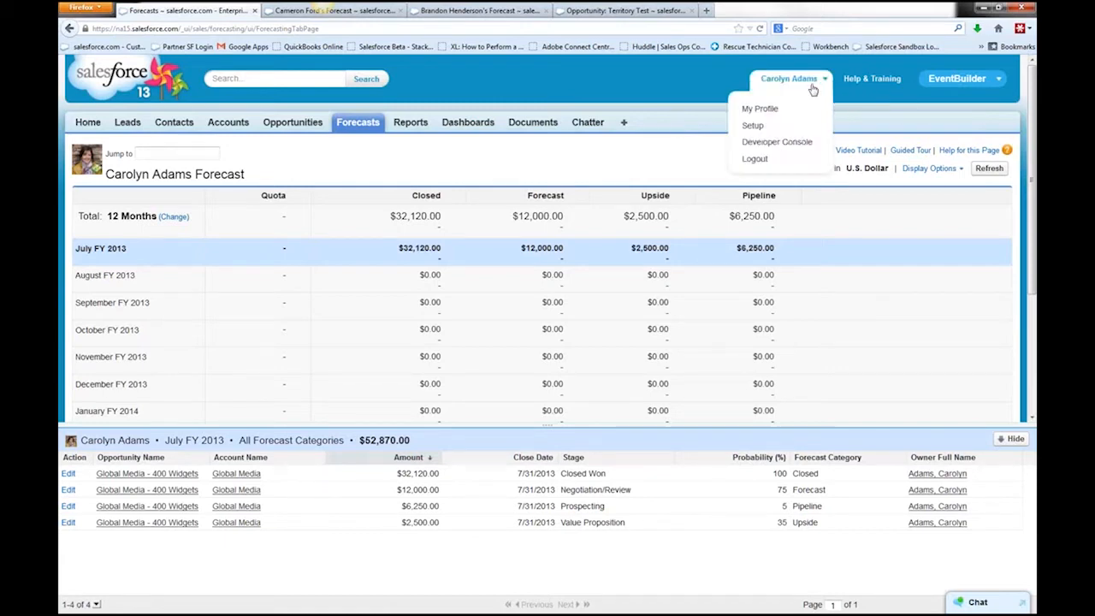
left_click(753, 125)
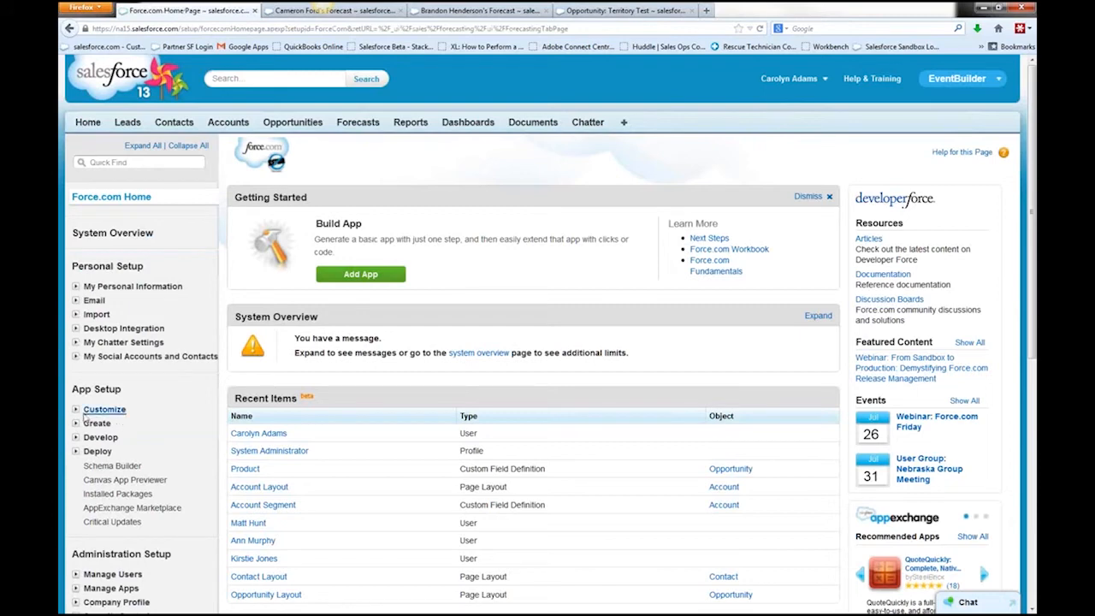
left_click(104, 410)
scroll(124, 417, "down", 3)
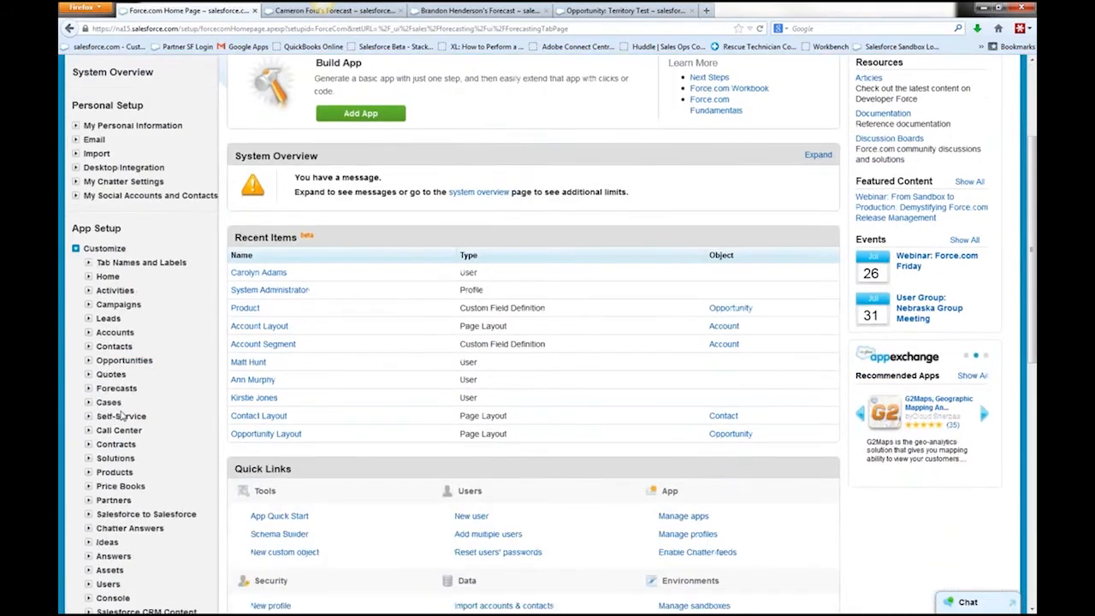
left_click(88, 361)
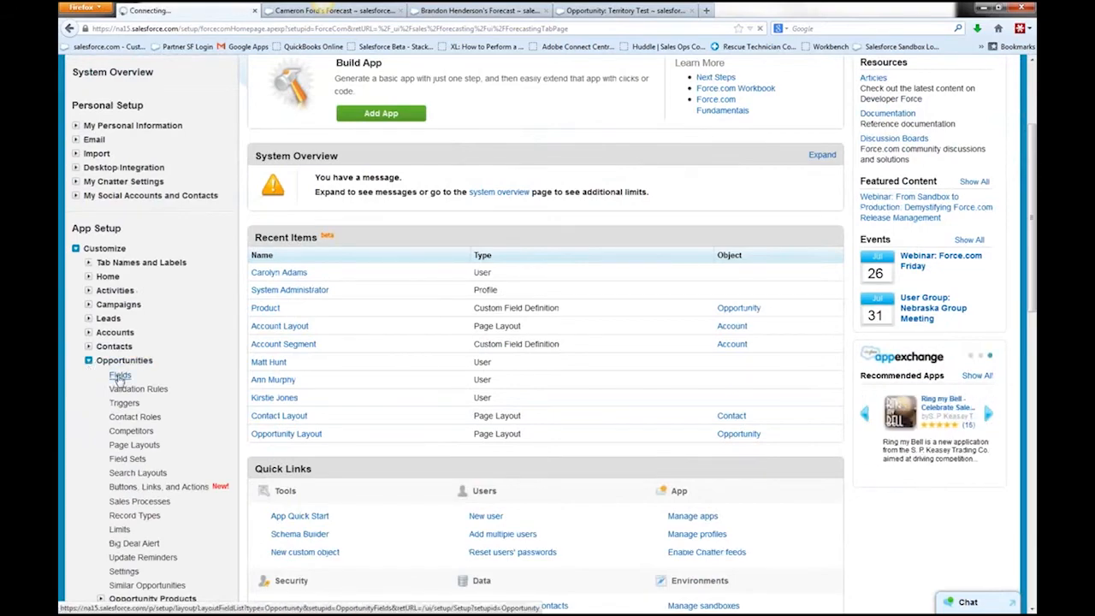
left_click(119, 377)
scroll(360, 385, "down", 5)
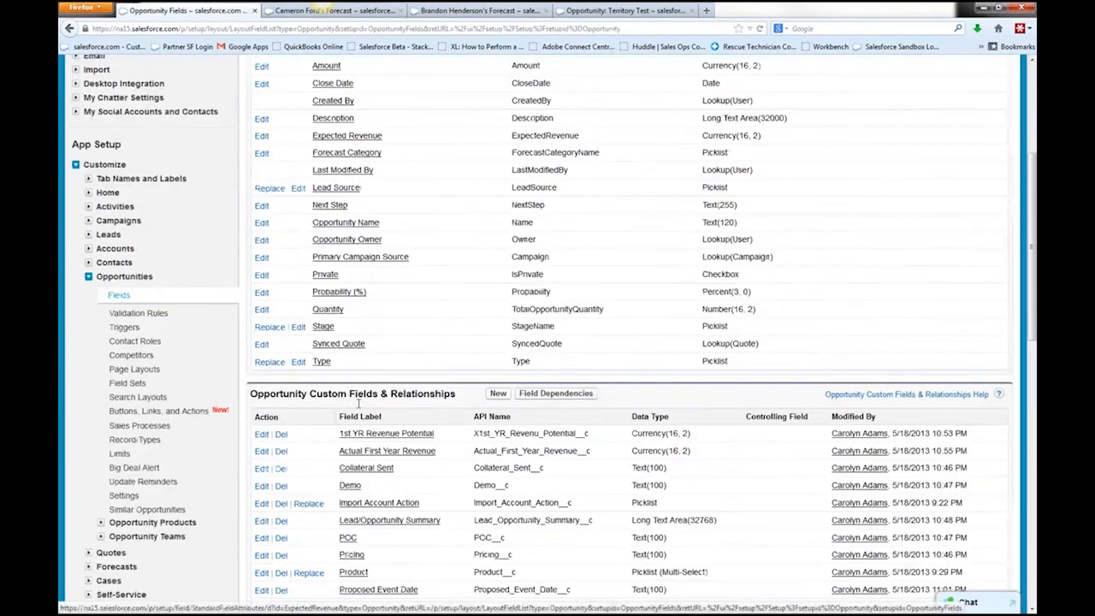
left_click(325, 329)
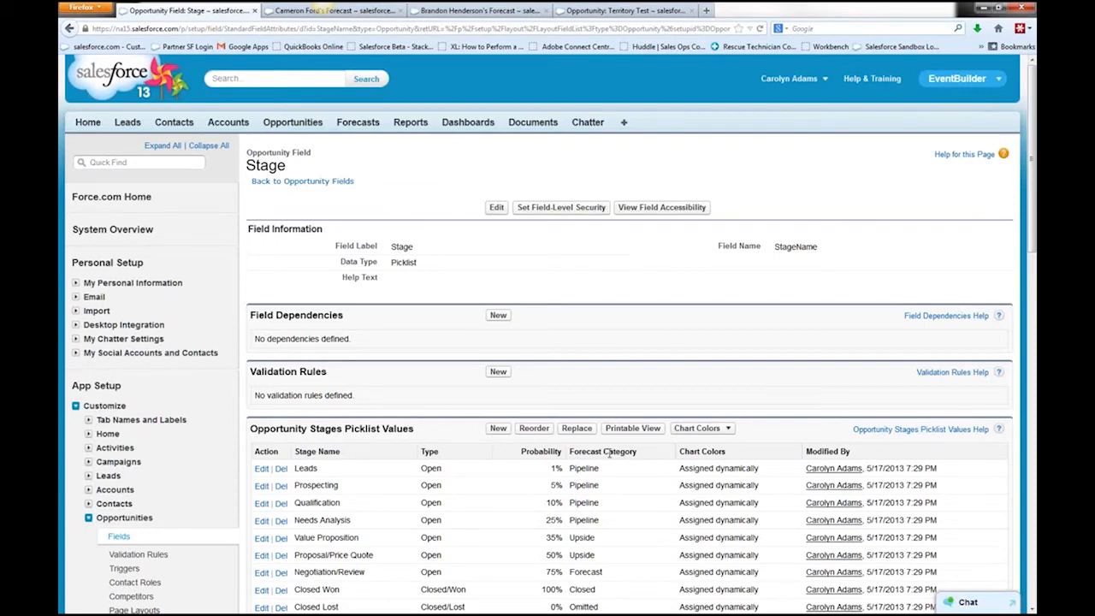
scroll(609, 455, "down", 4)
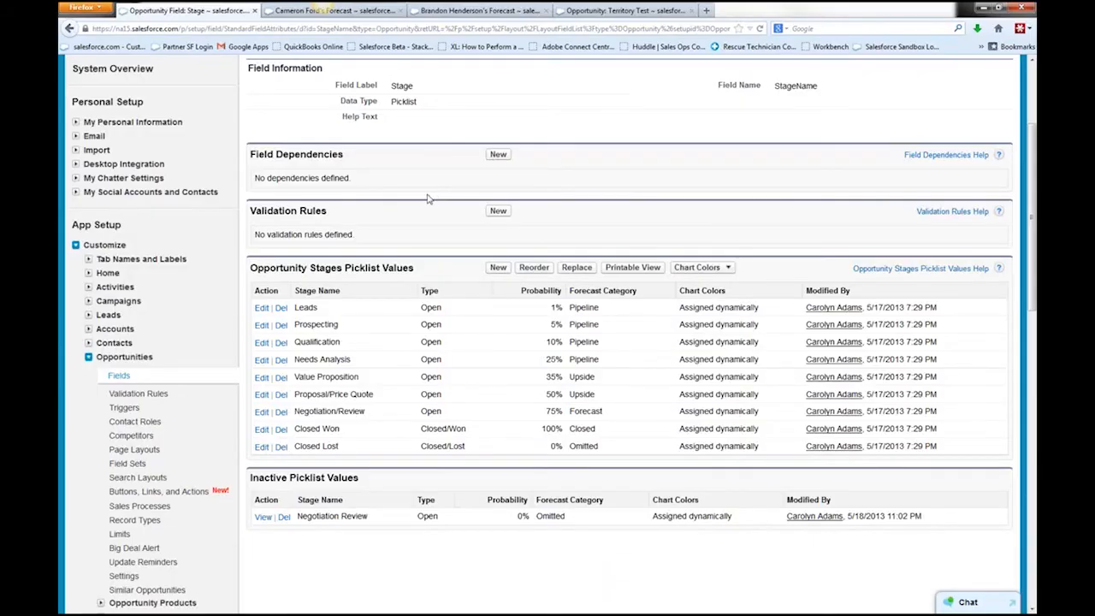
Step: Search Setup for "fiscal" and open the organization's Fiscal Year settings
scroll(210, 289, "up", 3)
left_click(135, 164)
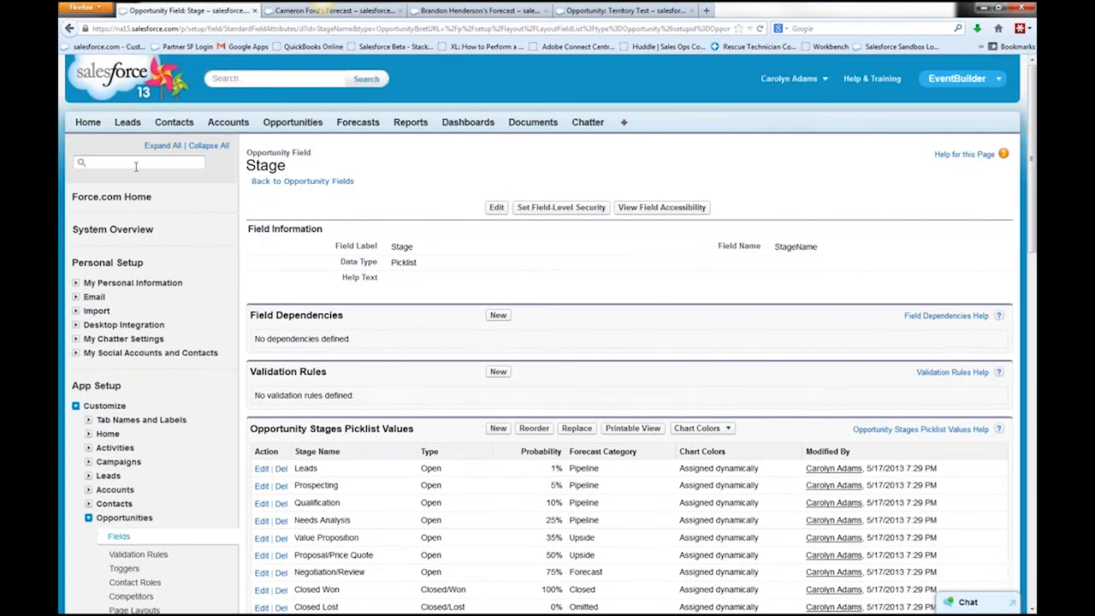
type("fiscal")
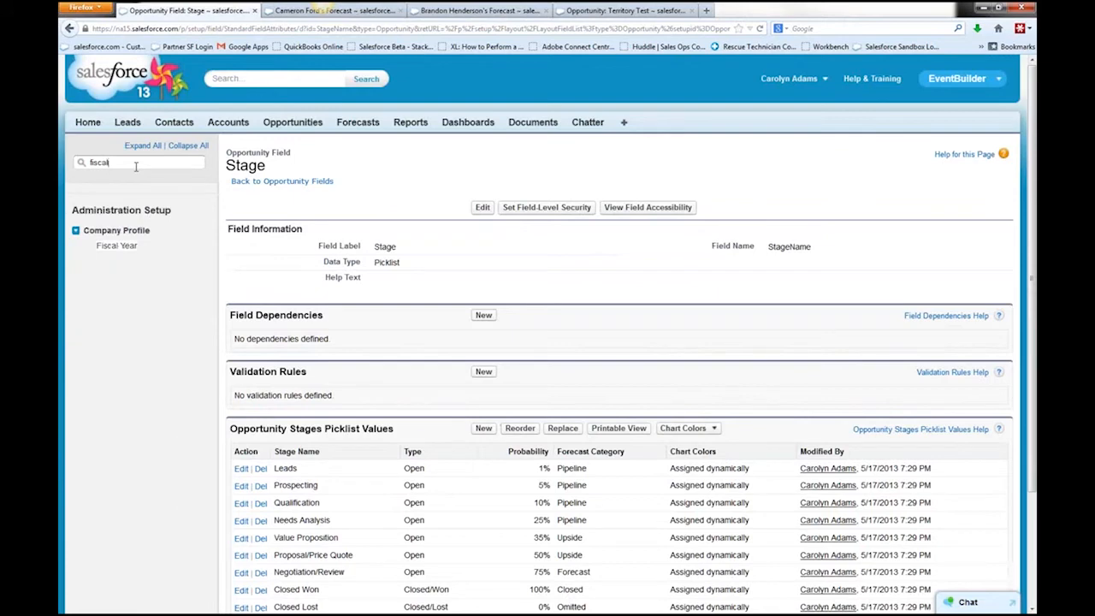
left_click(115, 245)
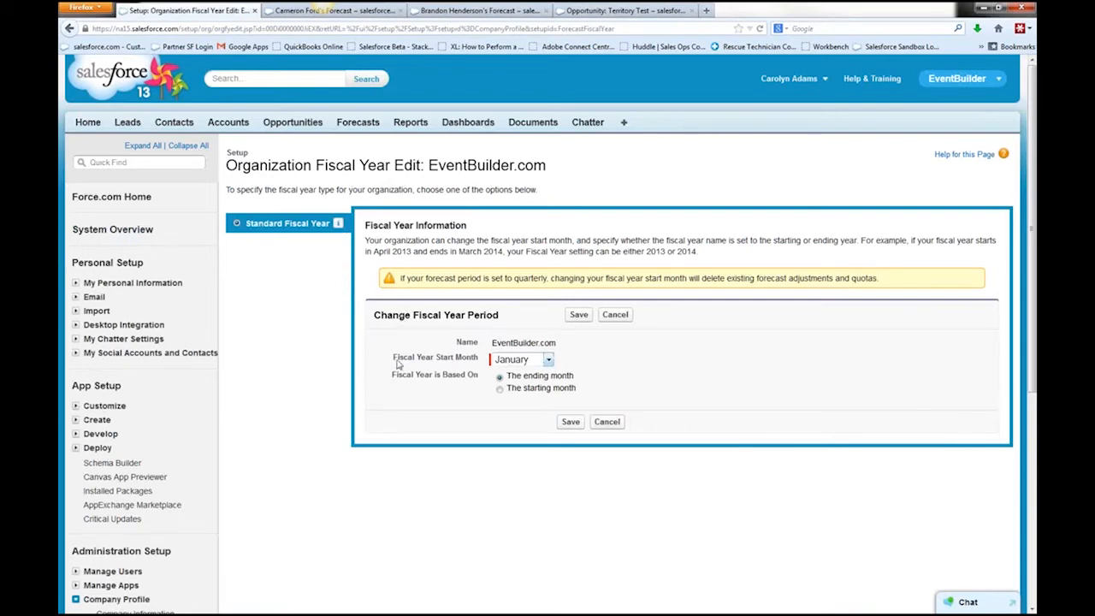
Step: Switch to the Vitera sandbox, open its Setup in a new tab, and find the Fiscal Year settings
left_click(333, 11)
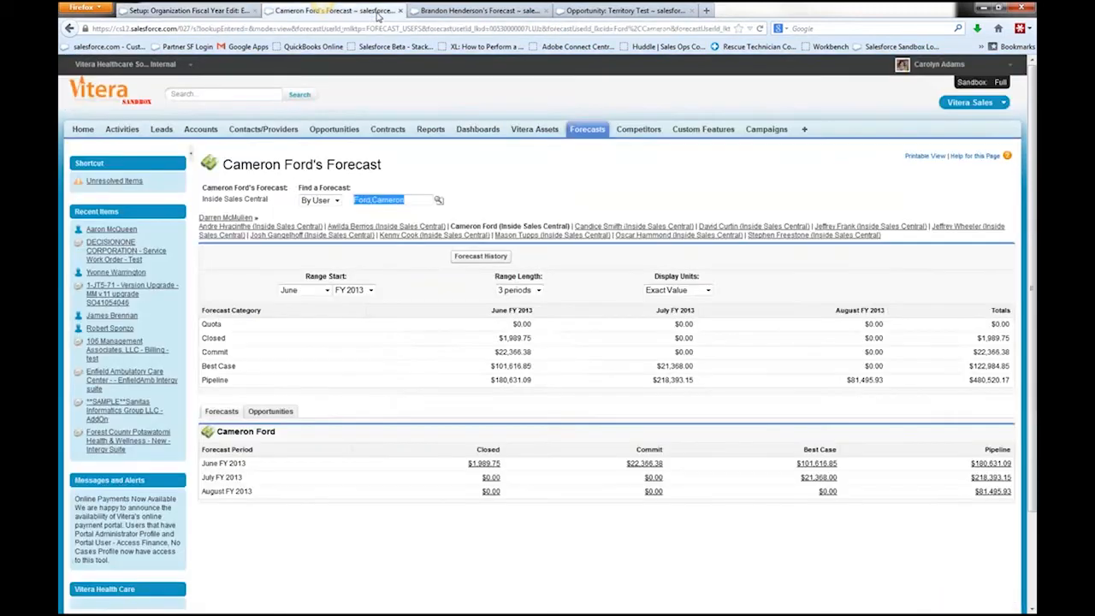
left_click(934, 64)
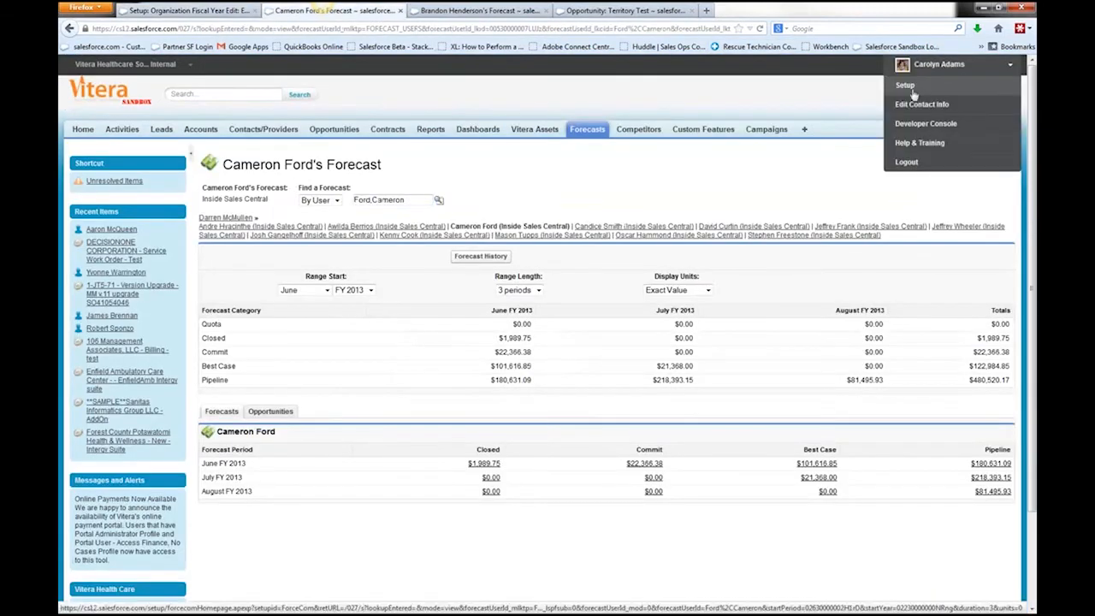
right_click(911, 88)
left_click(932, 95)
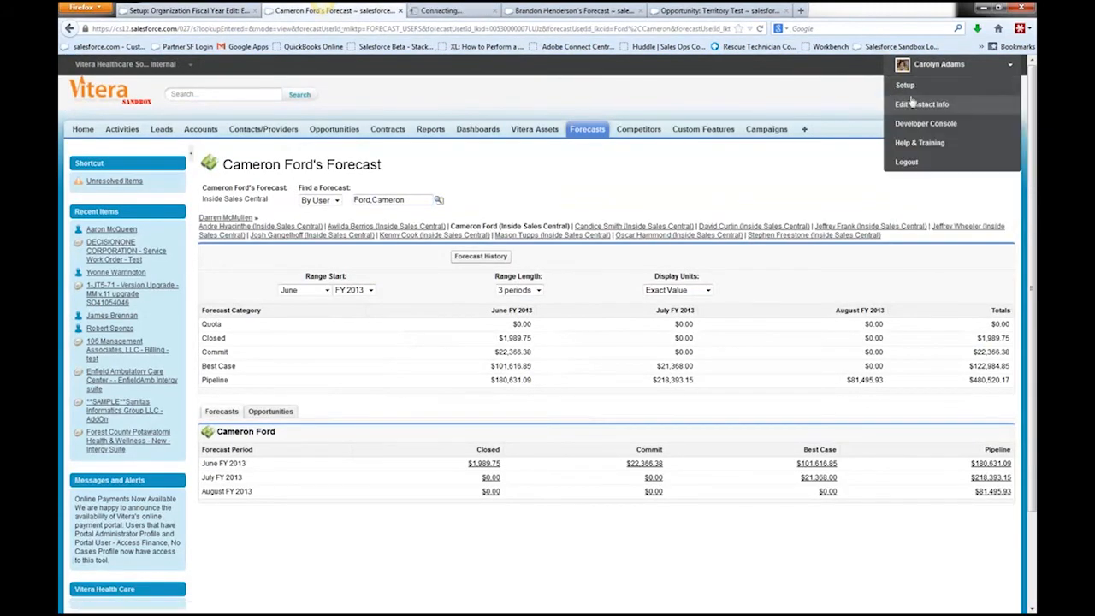
left_click(480, 10)
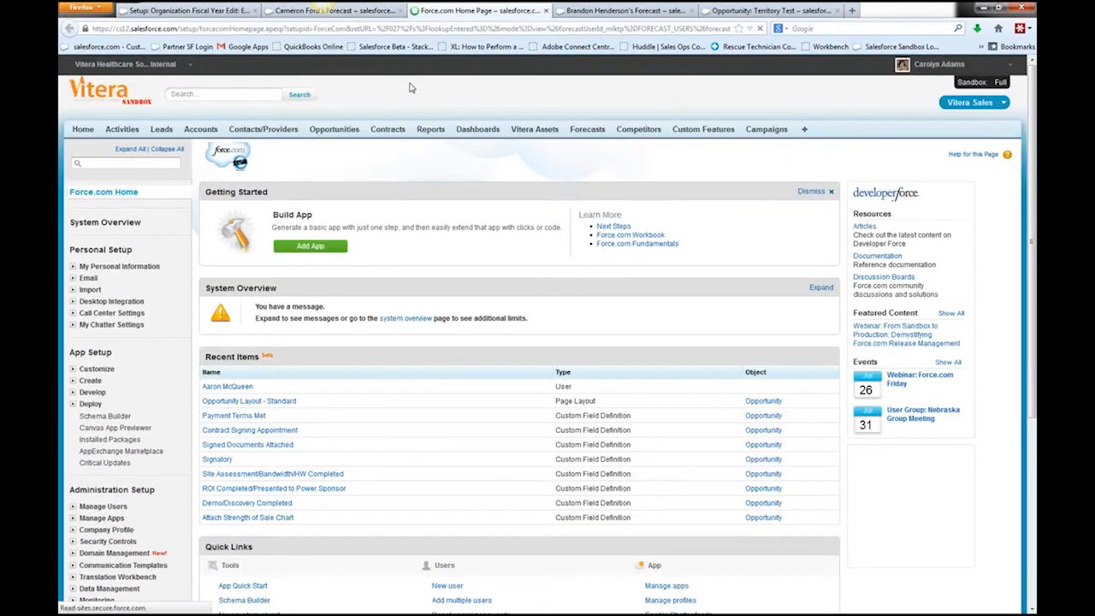
left_click(135, 164)
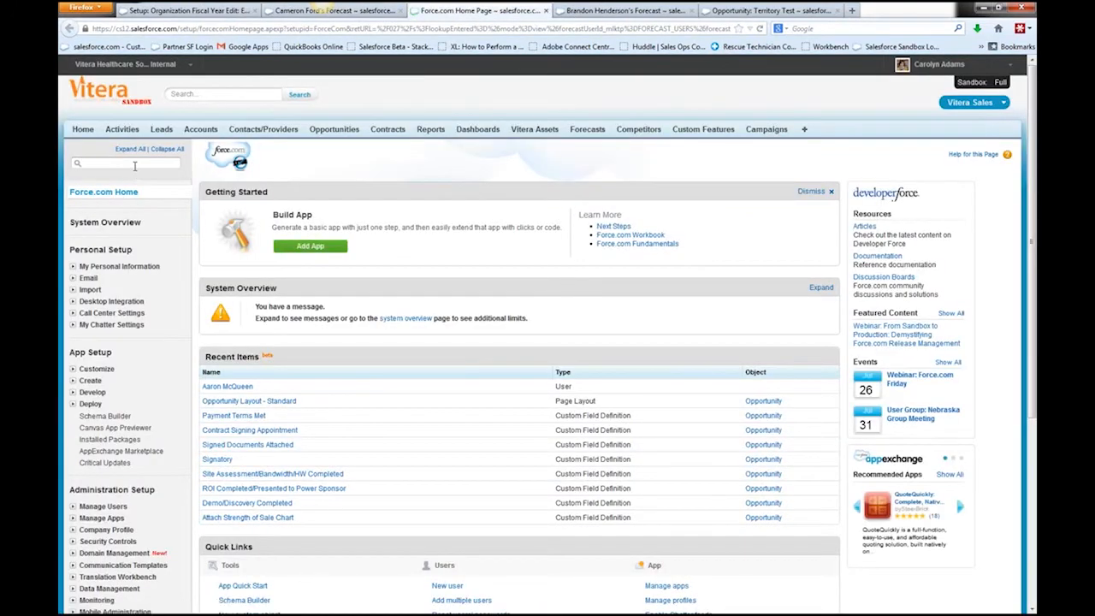
type("fisca")
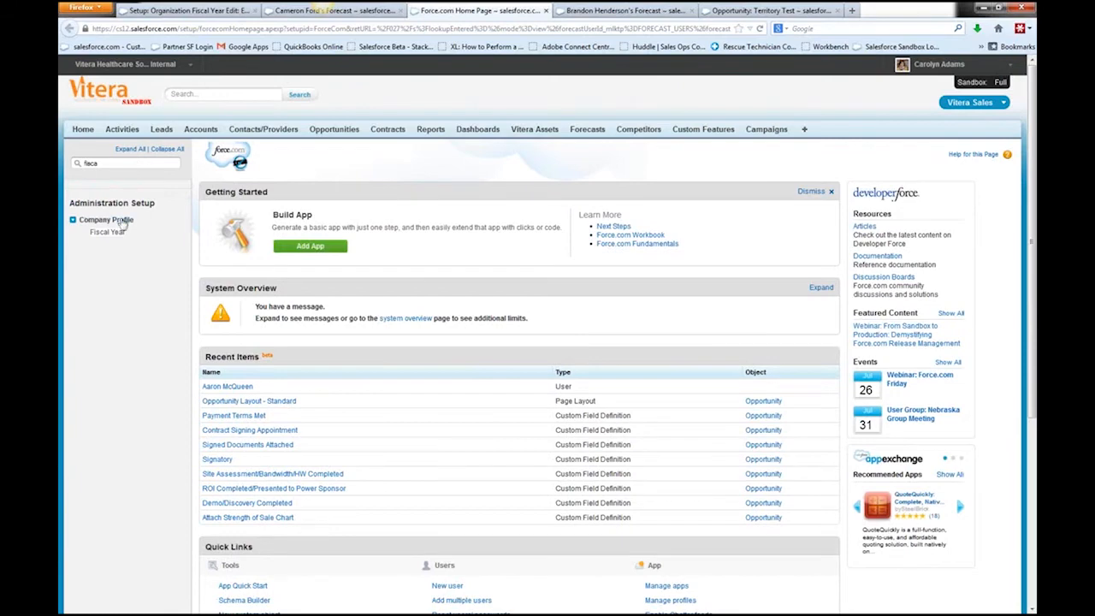
left_click(113, 232)
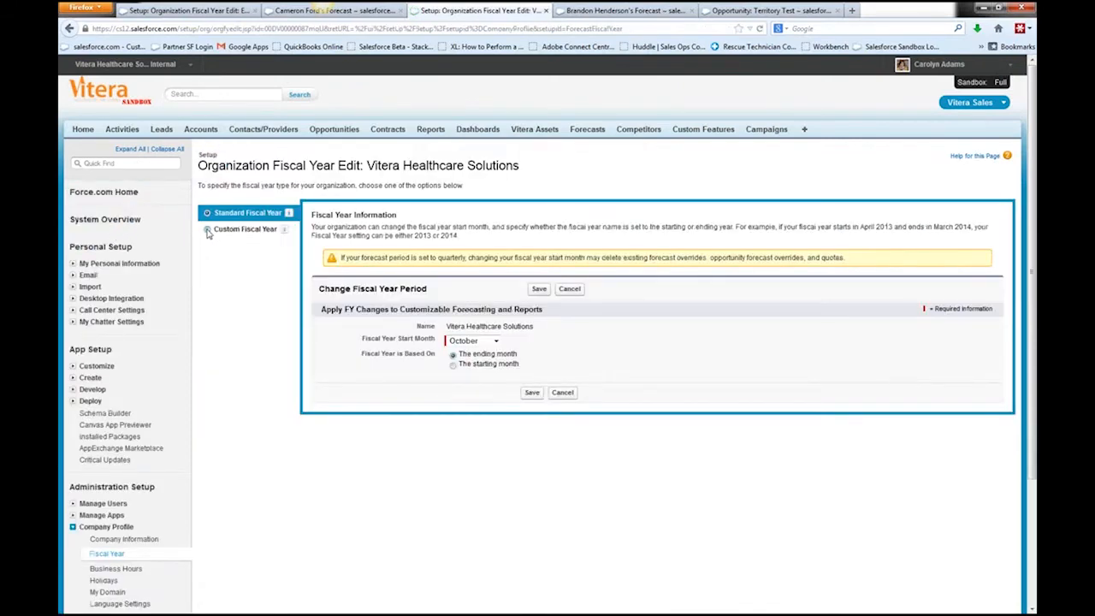
Step: Enable custom fiscal years for the sandbox organization, acknowledging the implications and confirming the change
left_click(207, 231)
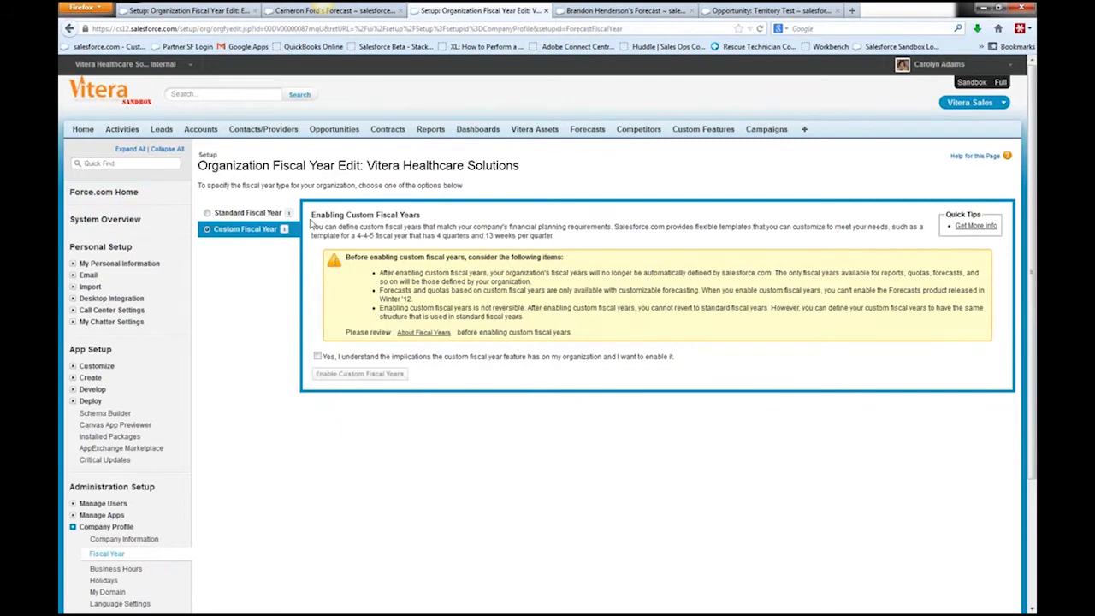
left_click(318, 357)
left_click(360, 376)
left_click(754, 284)
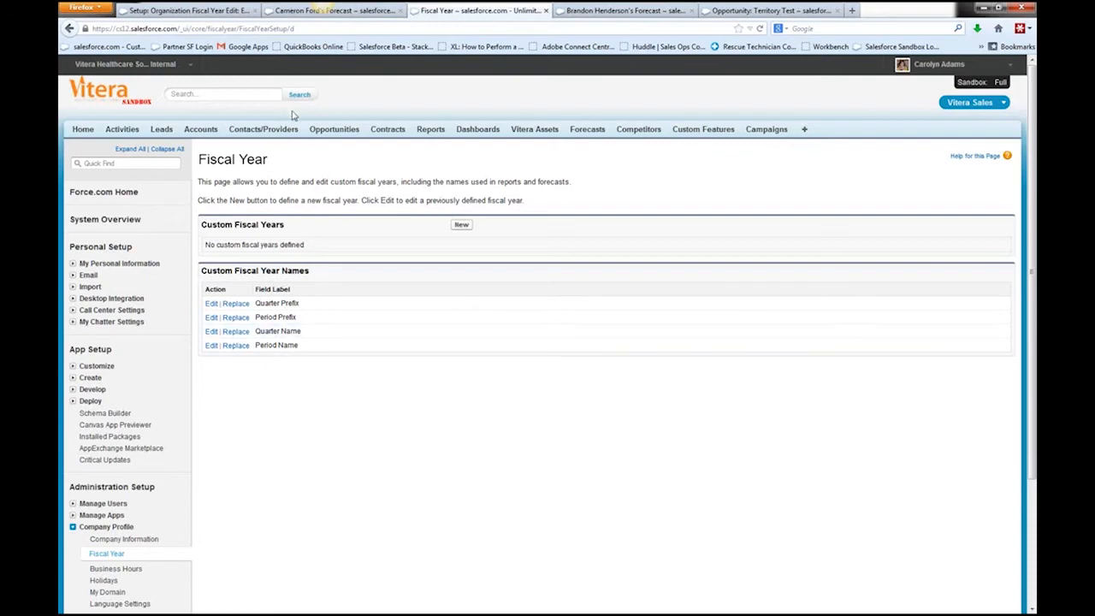
Step: Return to the Vitera sandbox's Setup and open the Settings page for Forecasts (Customizable)
left_click(219, 12)
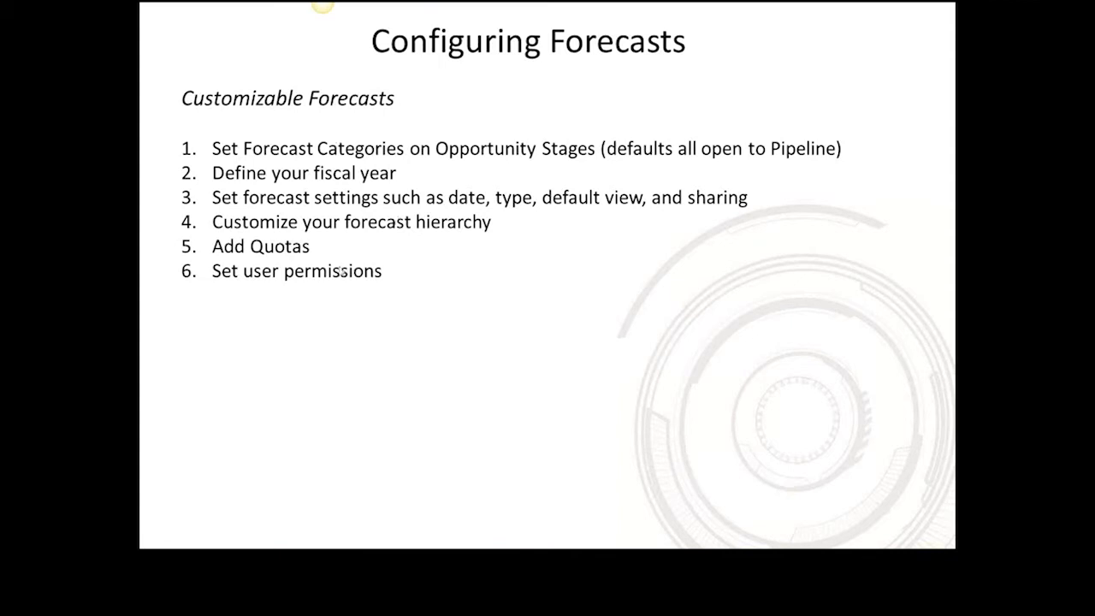
key("alt+Tab")
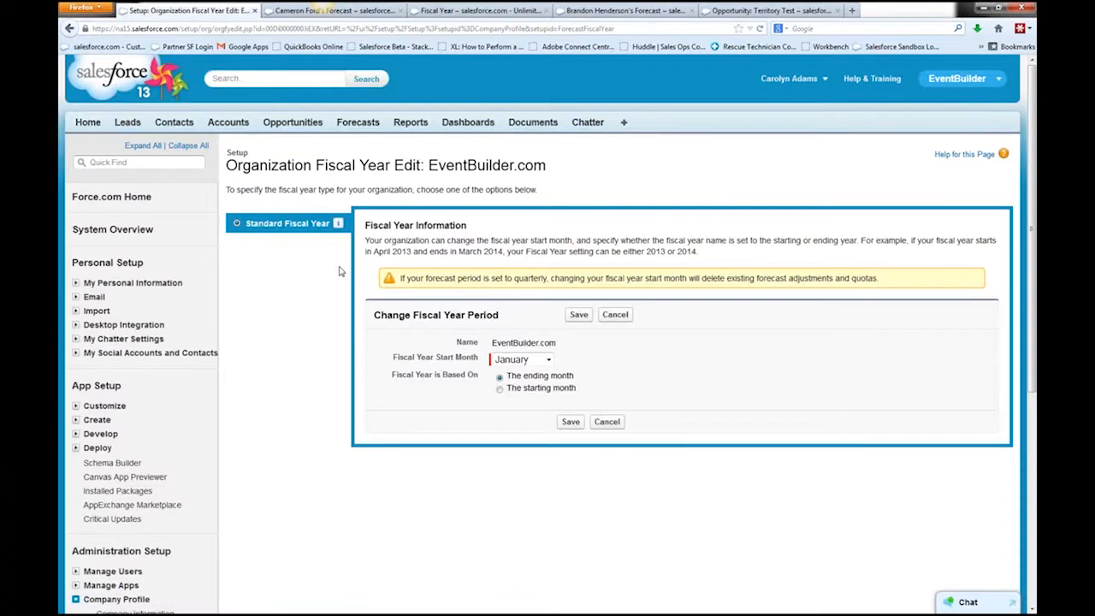
left_click(433, 19)
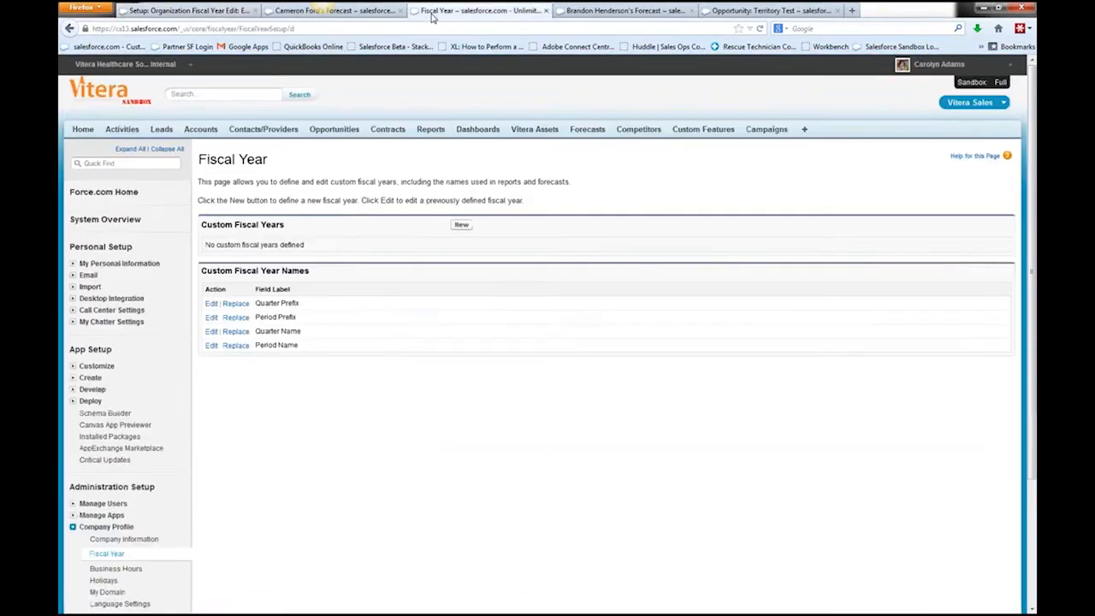
left_click(134, 165)
type("forec")
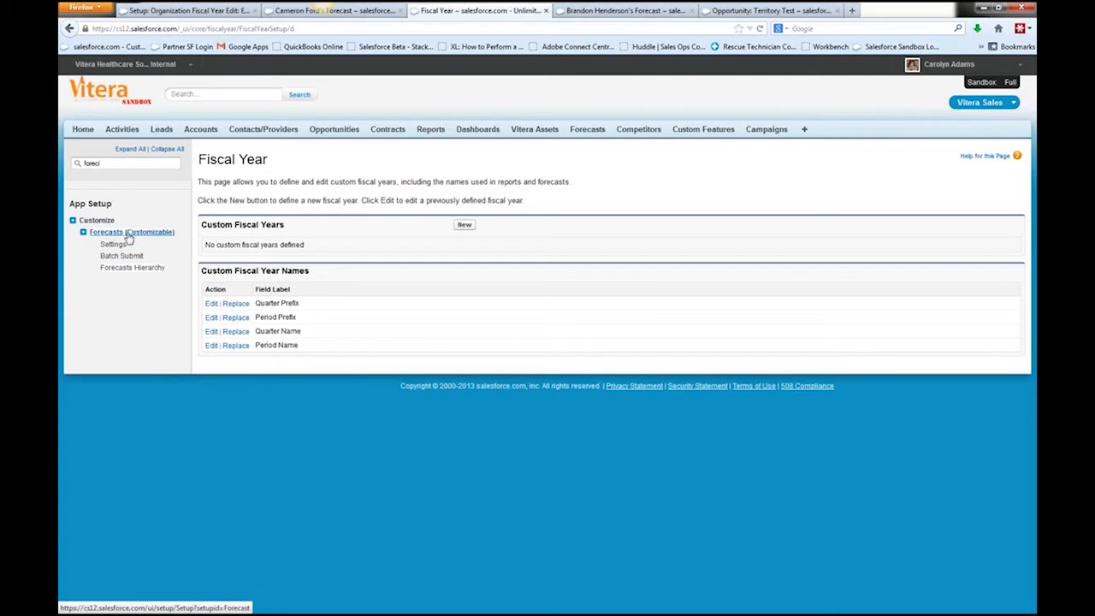
left_click(114, 244)
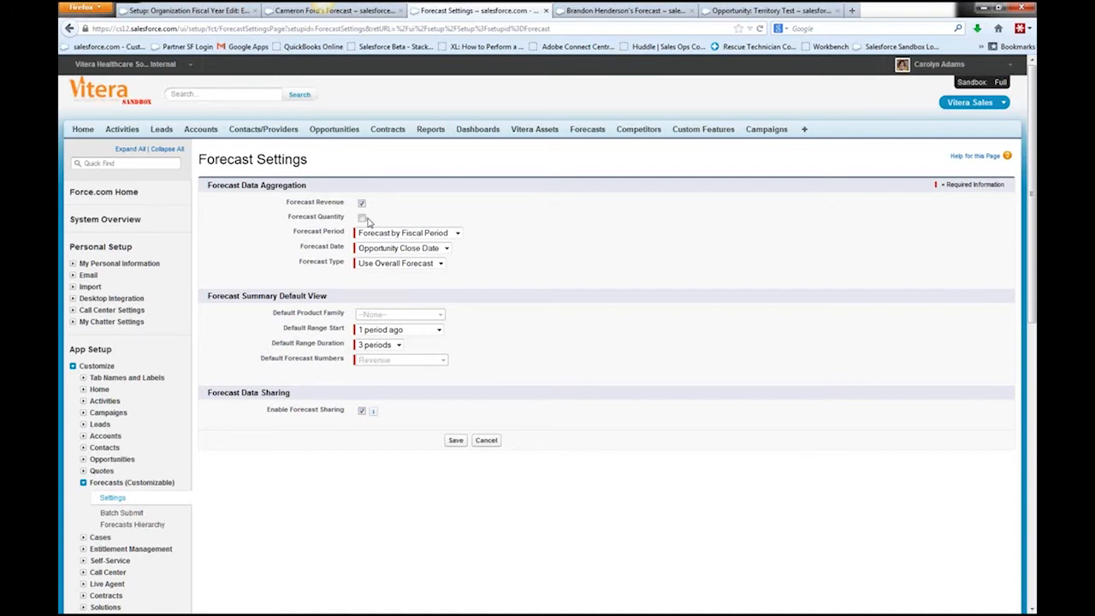
Step: Review the available Forecast Period and Forecast Date options in Forecast Settings
left_click(386, 234)
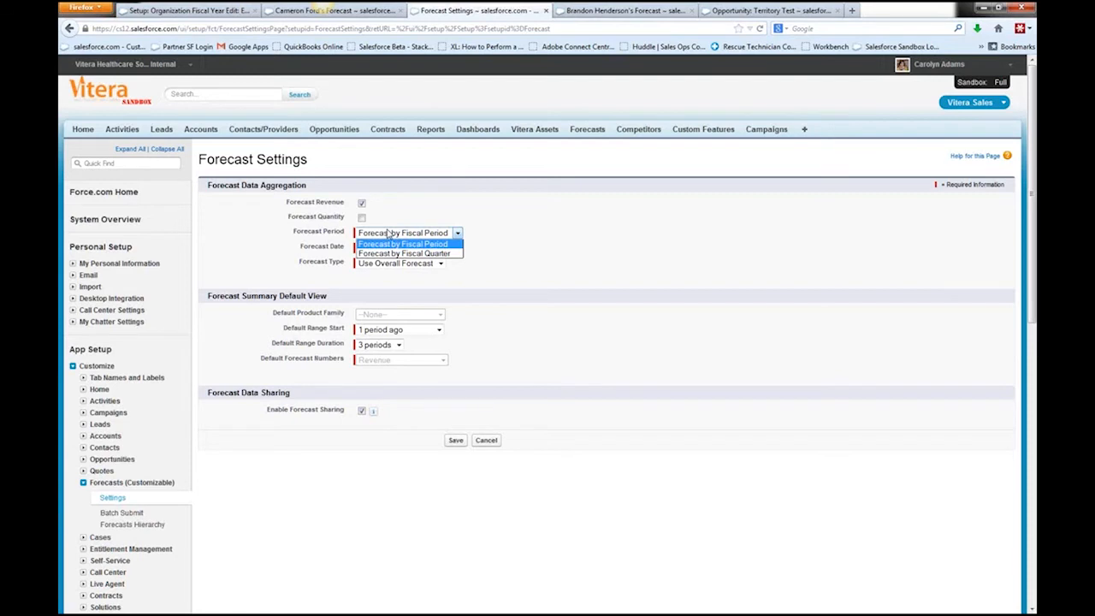
left_click(322, 253)
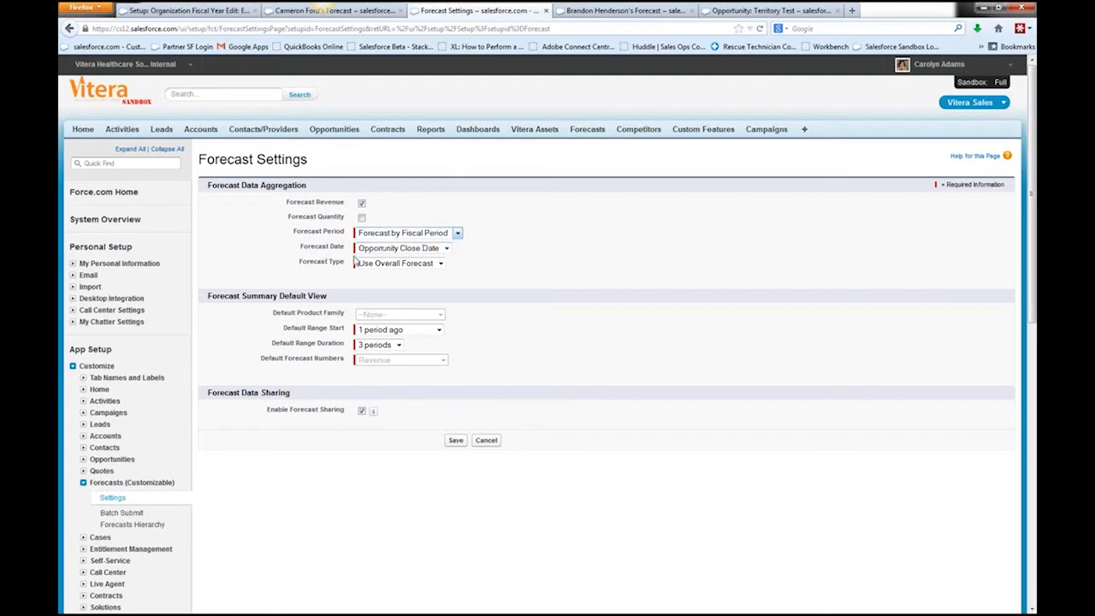
left_click(376, 248)
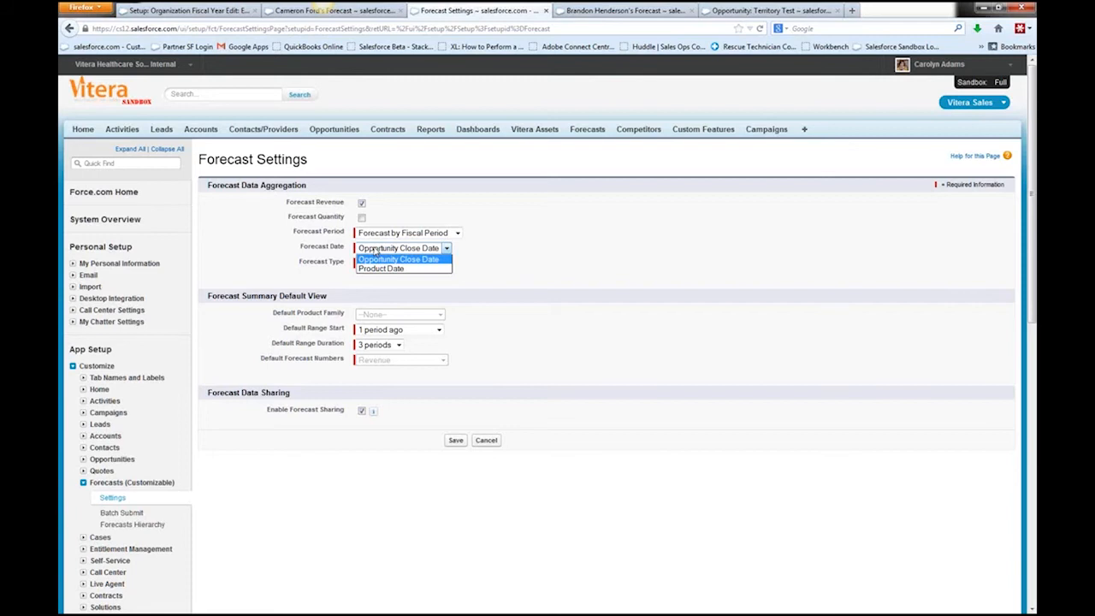
left_click(483, 252)
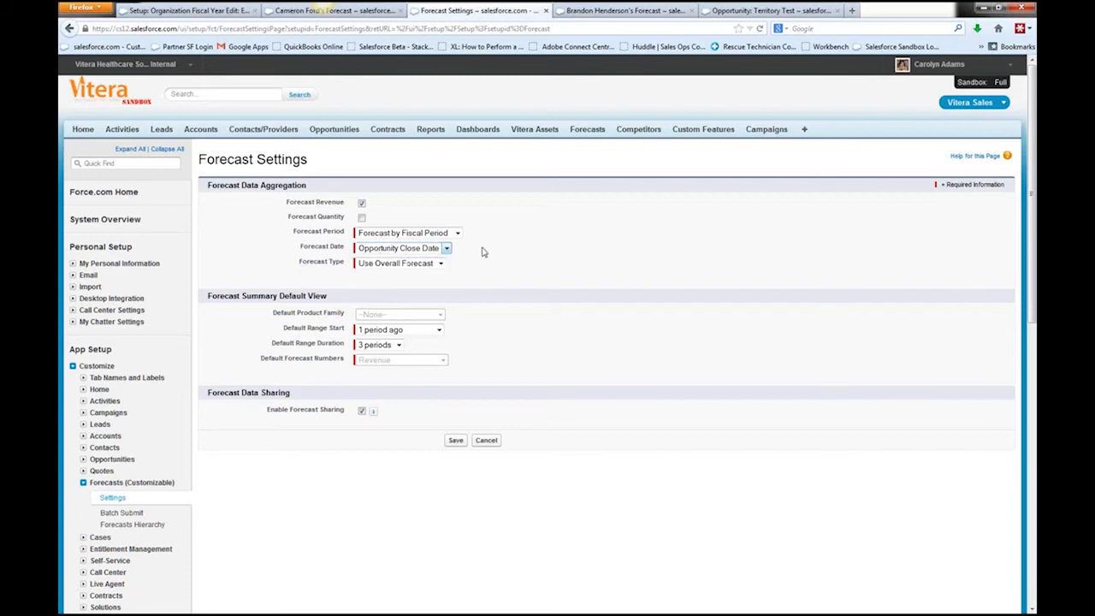
Step: Try Use Product Families as the Forecast Type, check Default Product Family, and restore Use Overall Forecast
left_click(441, 264)
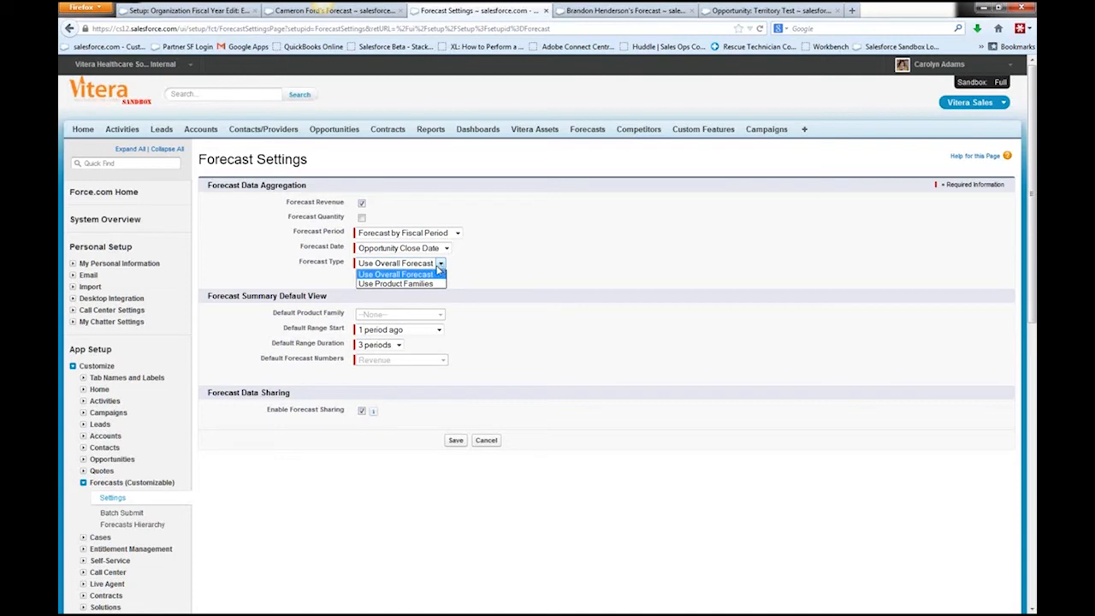
left_click(425, 283)
left_click(408, 319)
left_click(406, 319)
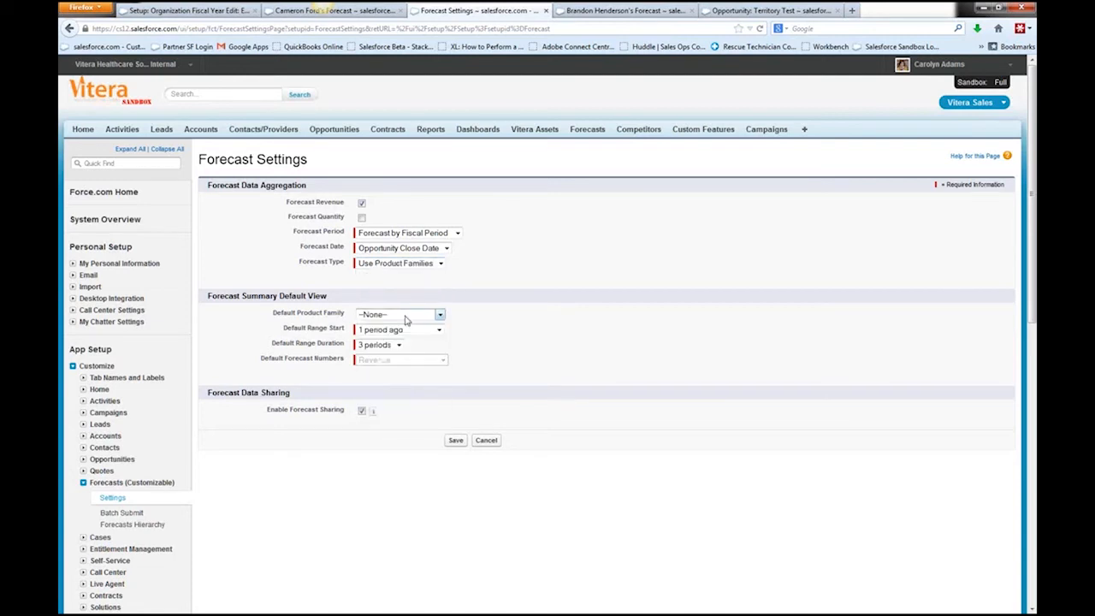
left_click(407, 265)
left_click(407, 275)
Step: Review the Default Range Start and Default Range Duration options for the forecast summary
left_click(427, 332)
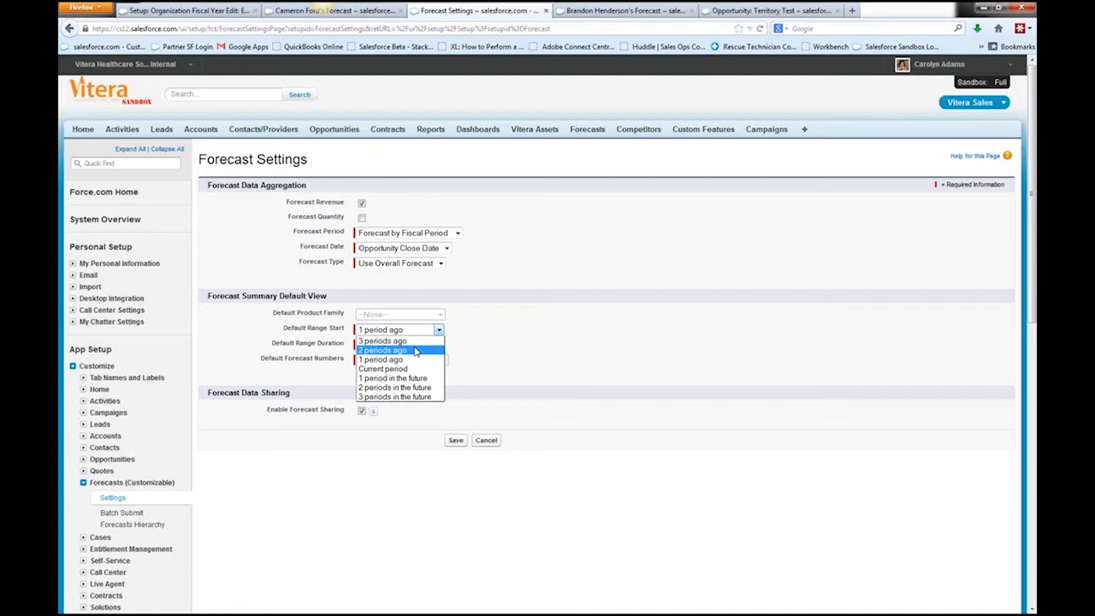
left_click(484, 330)
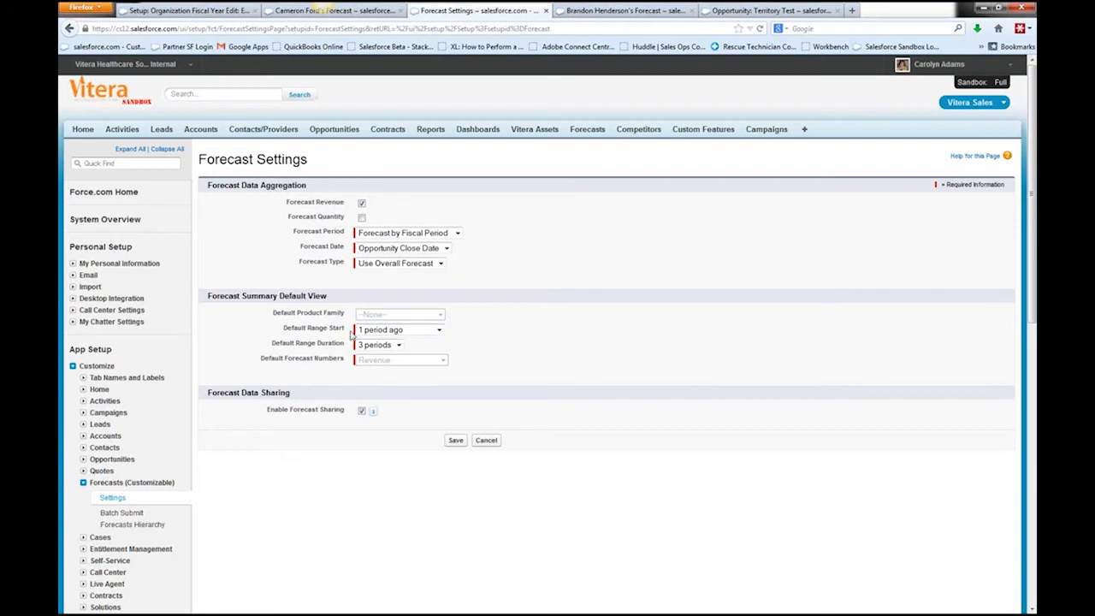
left_click(399, 344)
left_click(399, 345)
Step: Temporarily enable Forecast Quantity to view the Default Forecast Numbers options, and disable it again
left_click(362, 219)
left_click(442, 360)
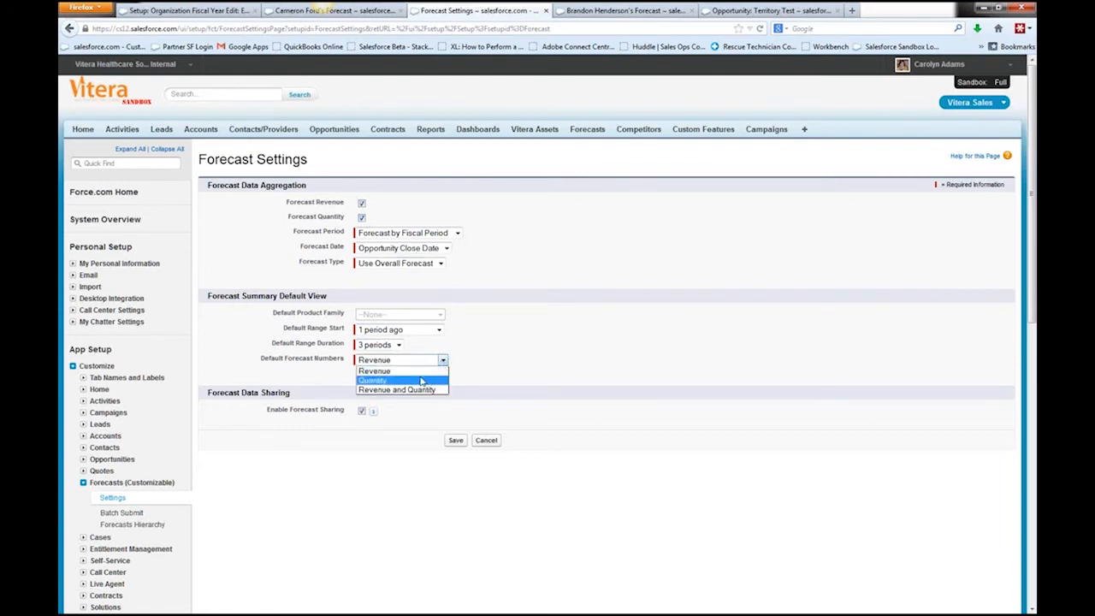
left_click(363, 219)
left_click(362, 220)
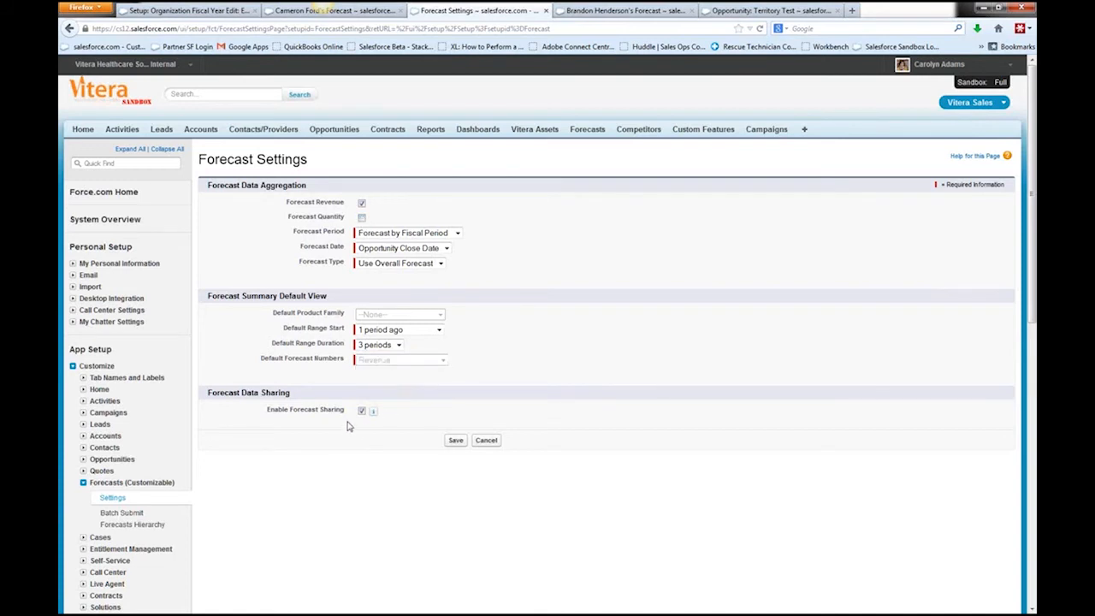
mouse_move(373, 415)
Step: Search Setup for "user", open the Users list, and view the first listed sales user's full user detail
left_click(108, 163)
type("user")
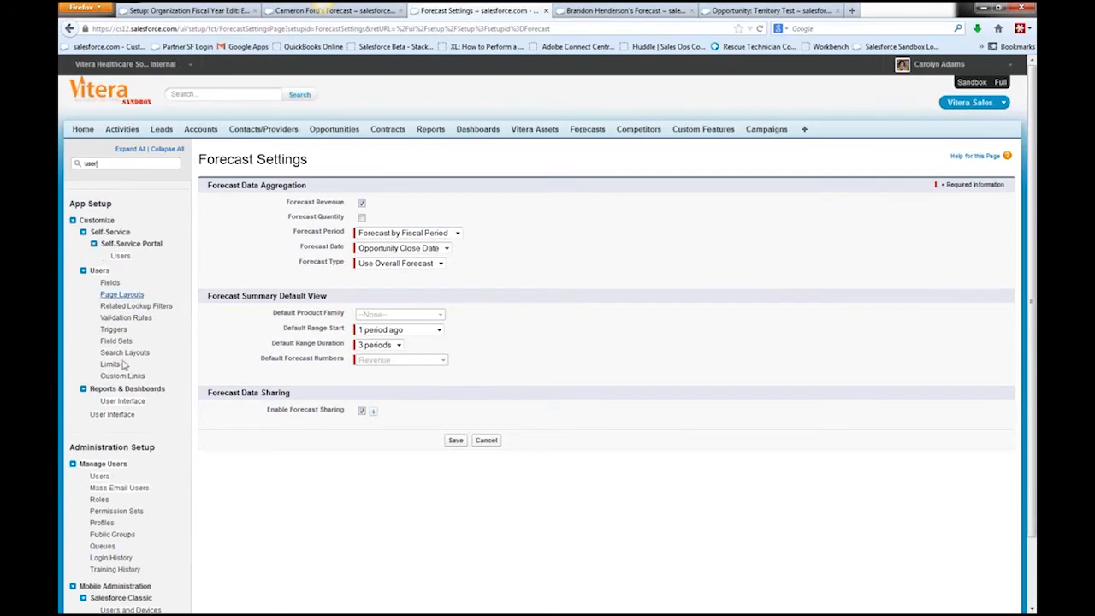
left_click(98, 477)
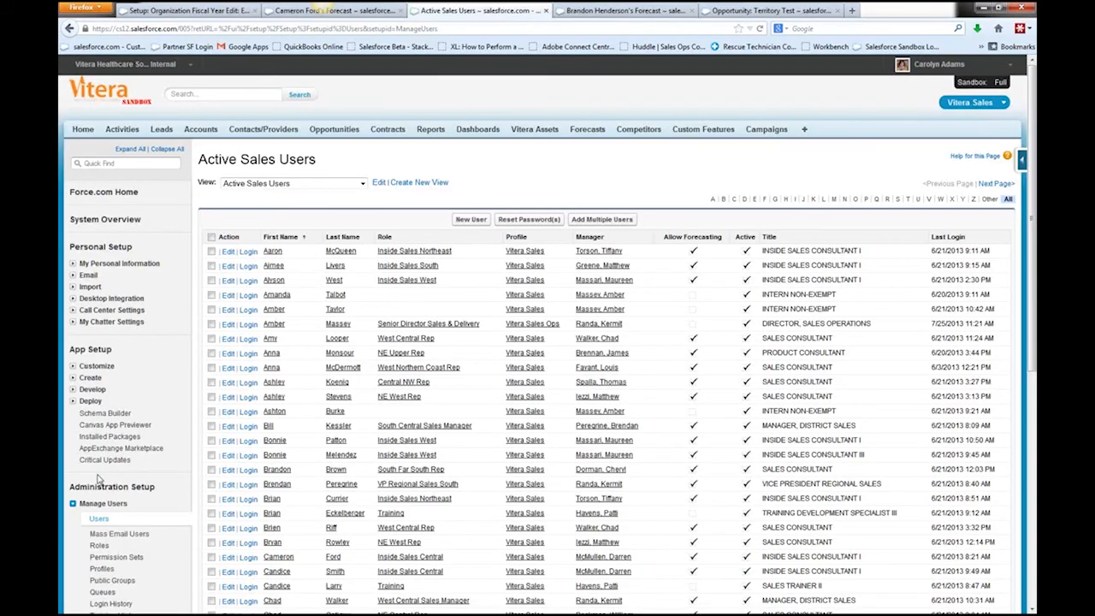
left_click(341, 252)
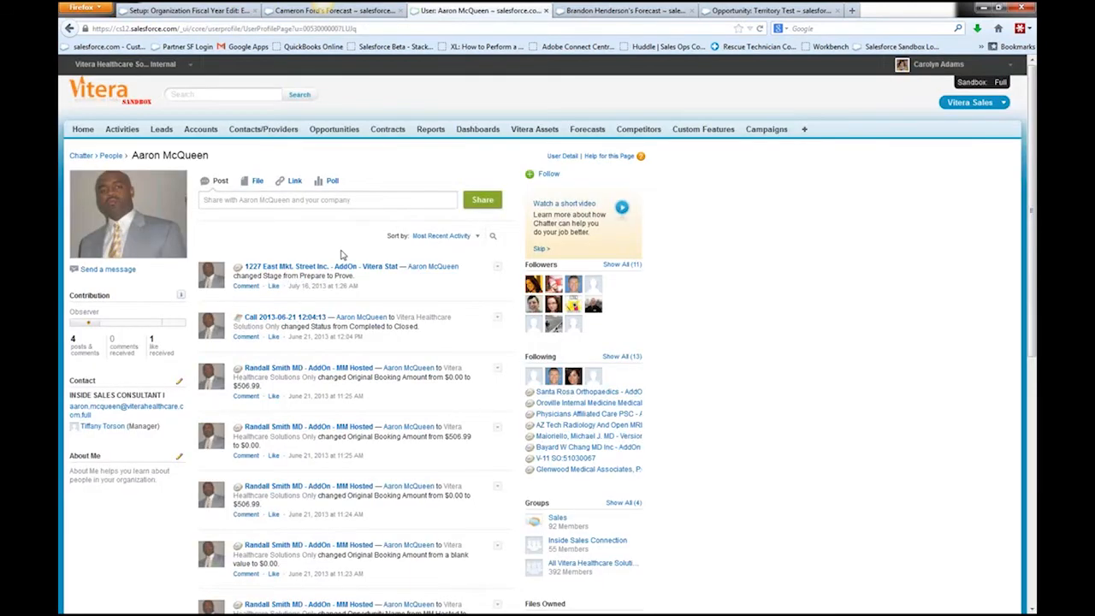
left_click(562, 158)
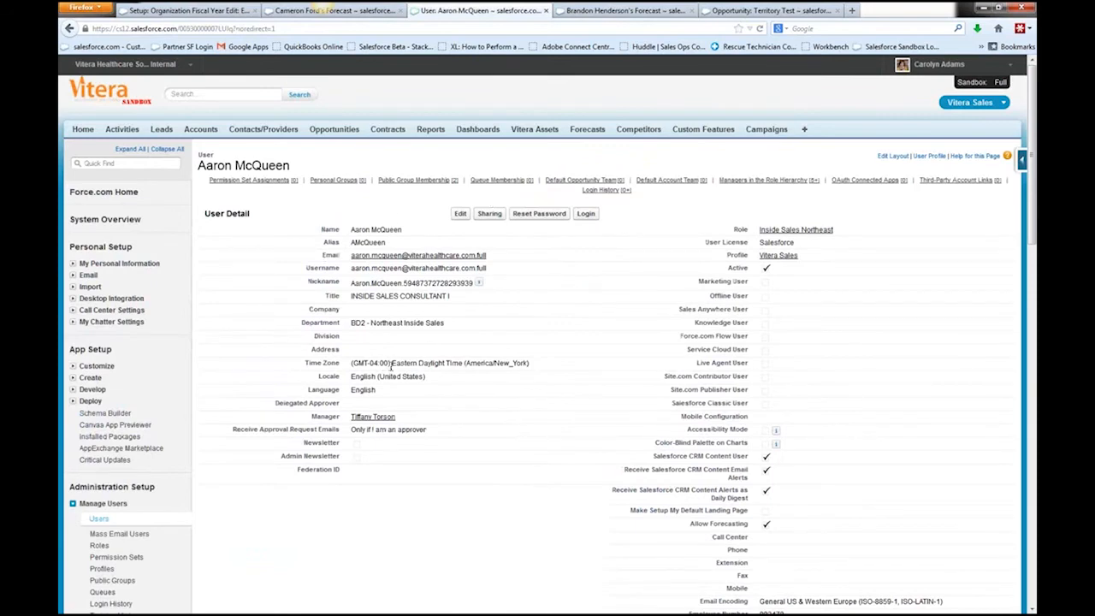
Step: Check the user's Allow Forecasting setting and open their quotas for editing
left_click_drag(755, 524, 682, 530)
scroll(650, 459, "down", 8)
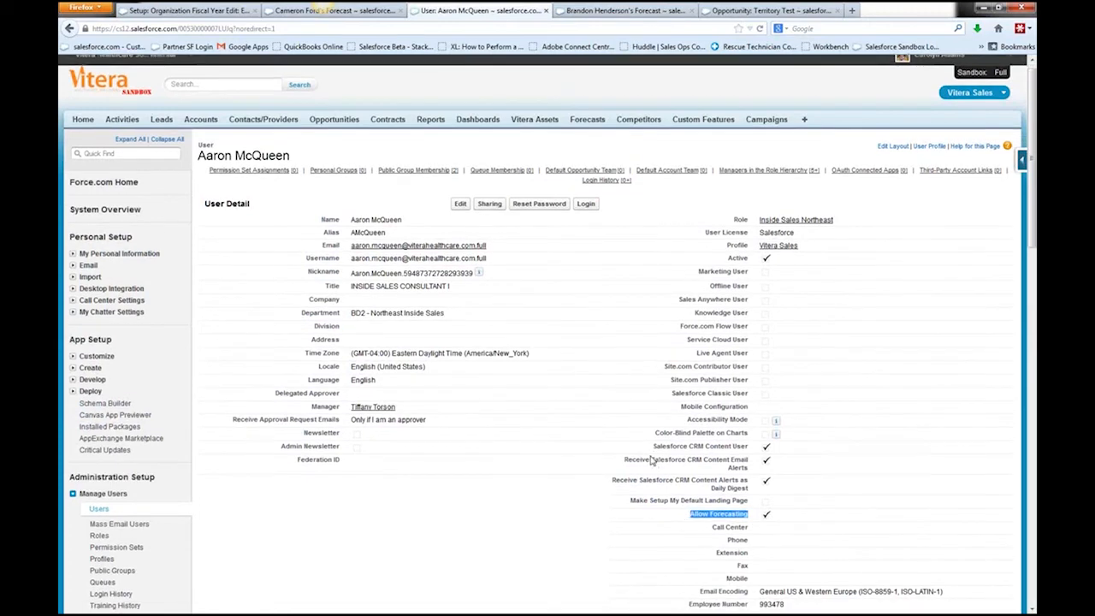
scroll(650, 459, "down", 3)
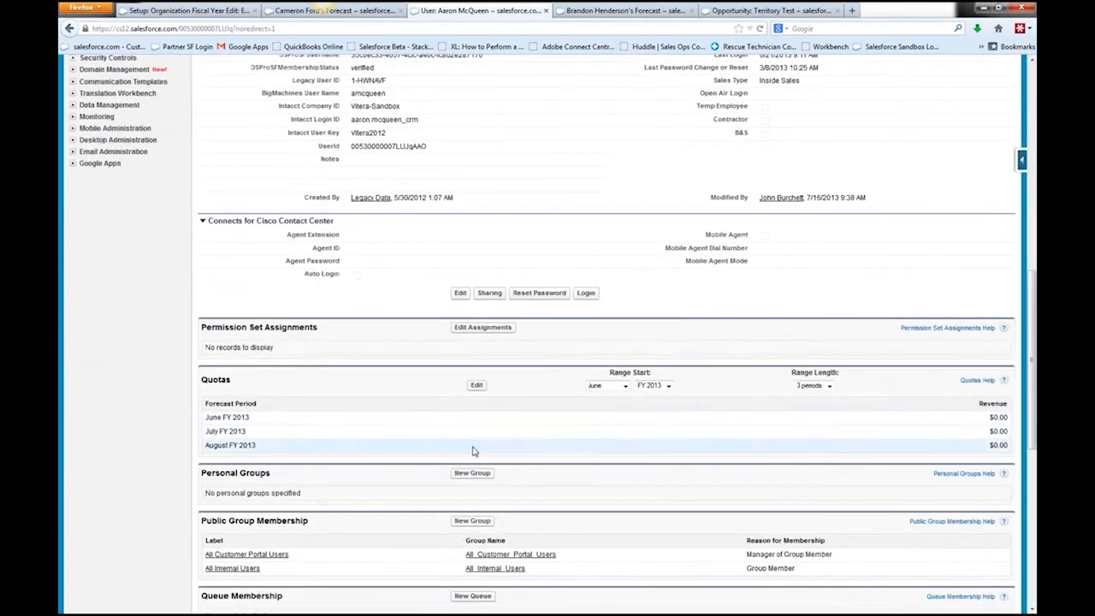
left_click(477, 385)
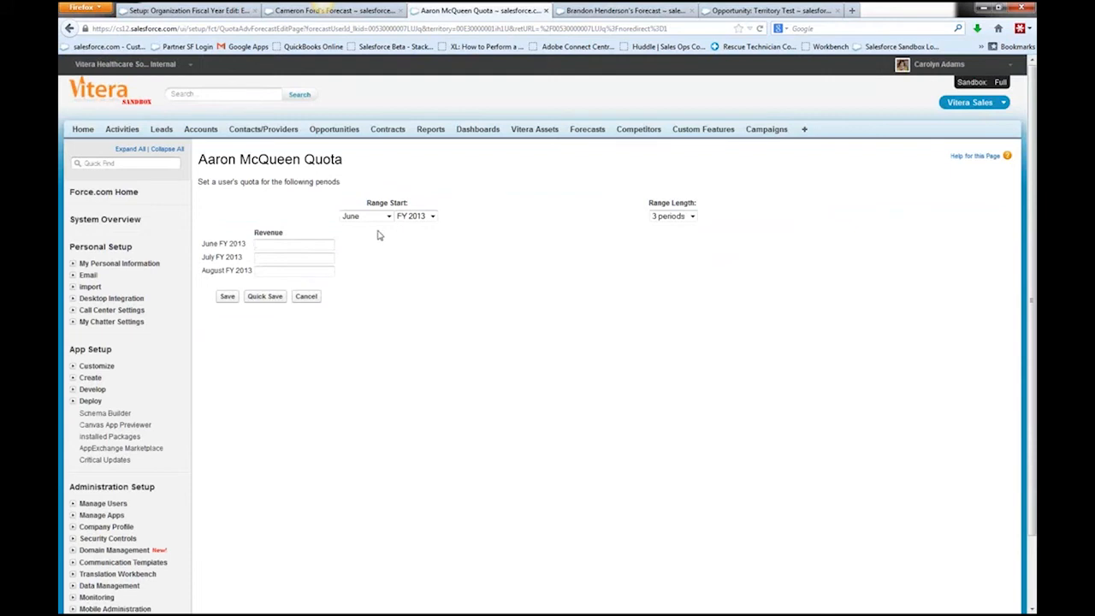
left_click(290, 272)
Step: Switch to the non-sandbox organization's user forecast and review which territory forecasts can be selected
left_click(631, 11)
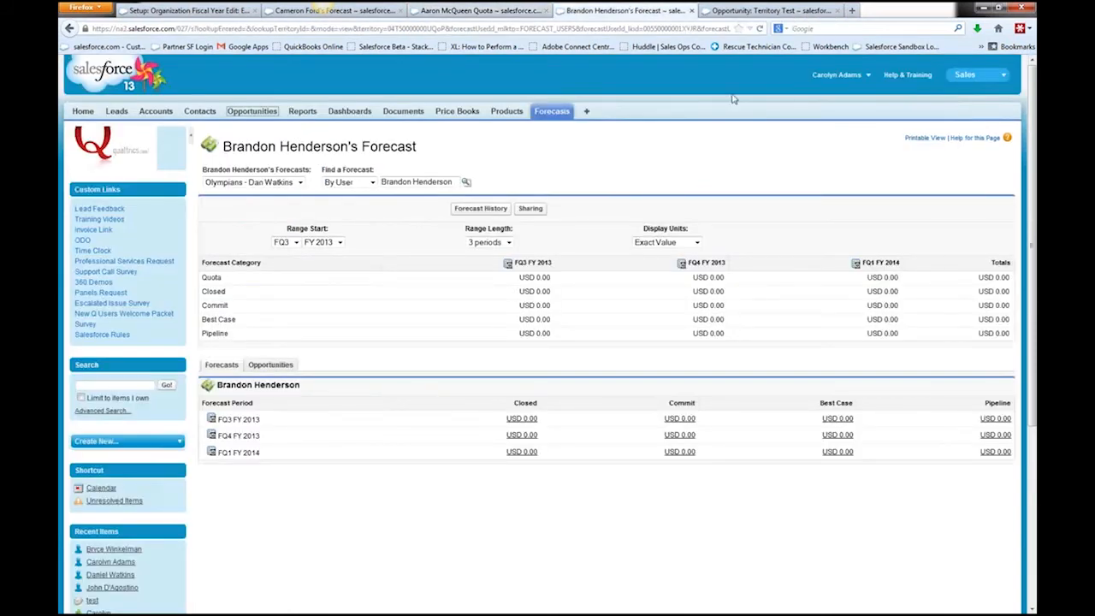
left_click(845, 75)
left_click(301, 183)
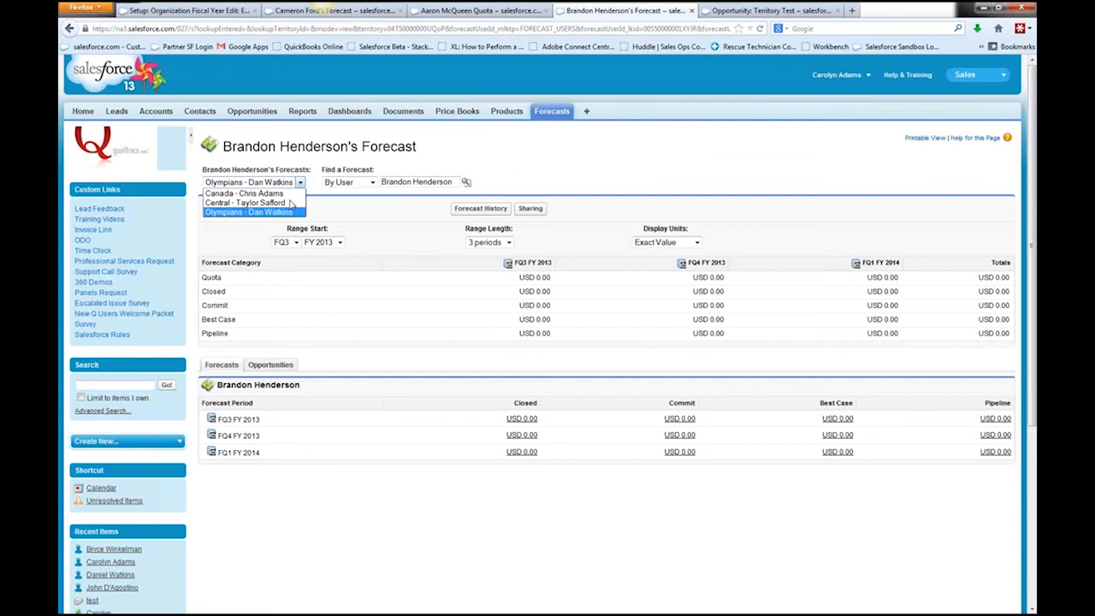
left_click(843, 89)
Step: Open this organization's Setup in a new tab and open the first user listed under Recent Items
left_click(837, 76)
right_click(806, 100)
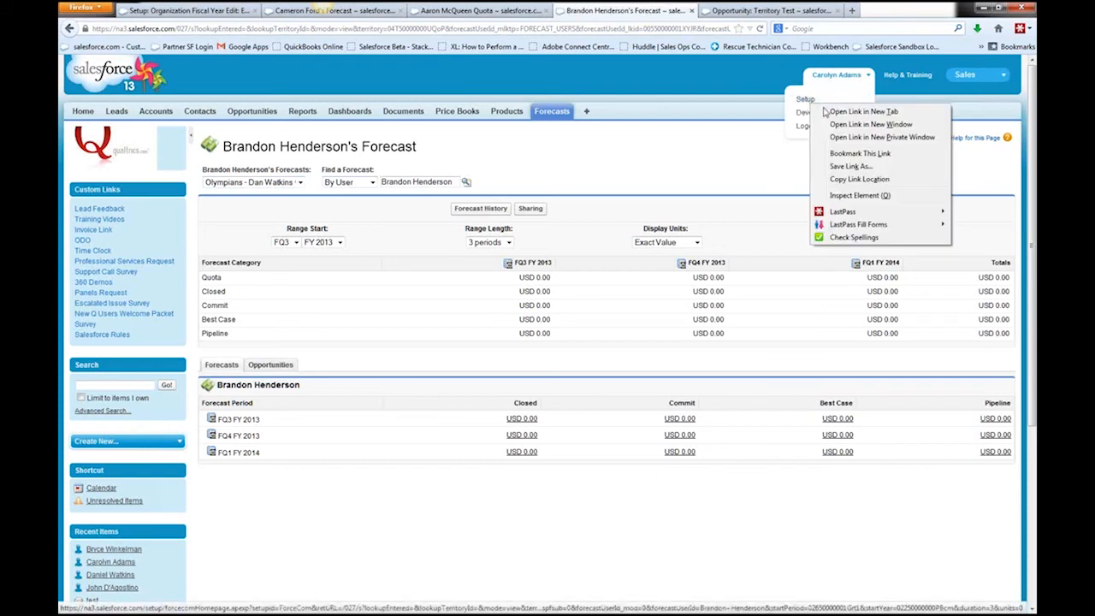
left_click(843, 109)
left_click(723, 12)
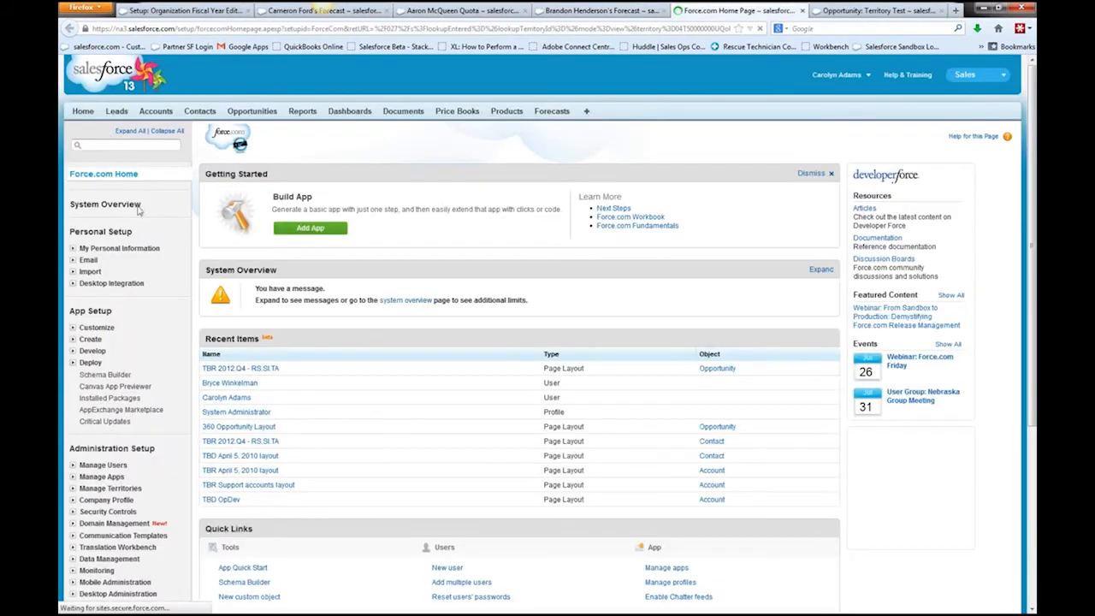
left_click(252, 391)
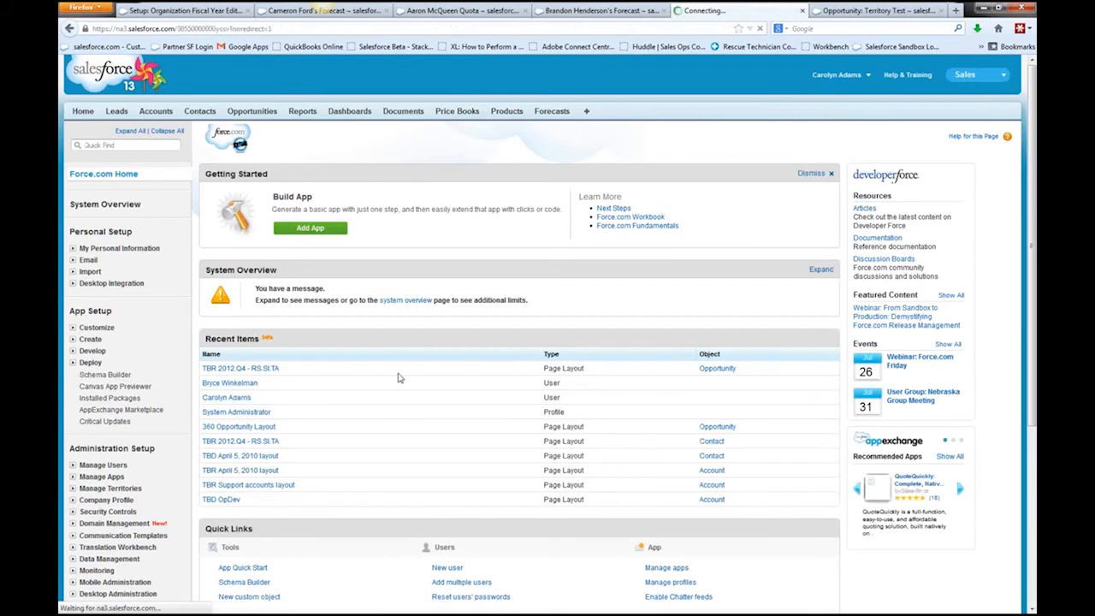
Step: Open this user's quotas for editing and review the territories available for quota assignment
scroll(399, 377, "down", 1)
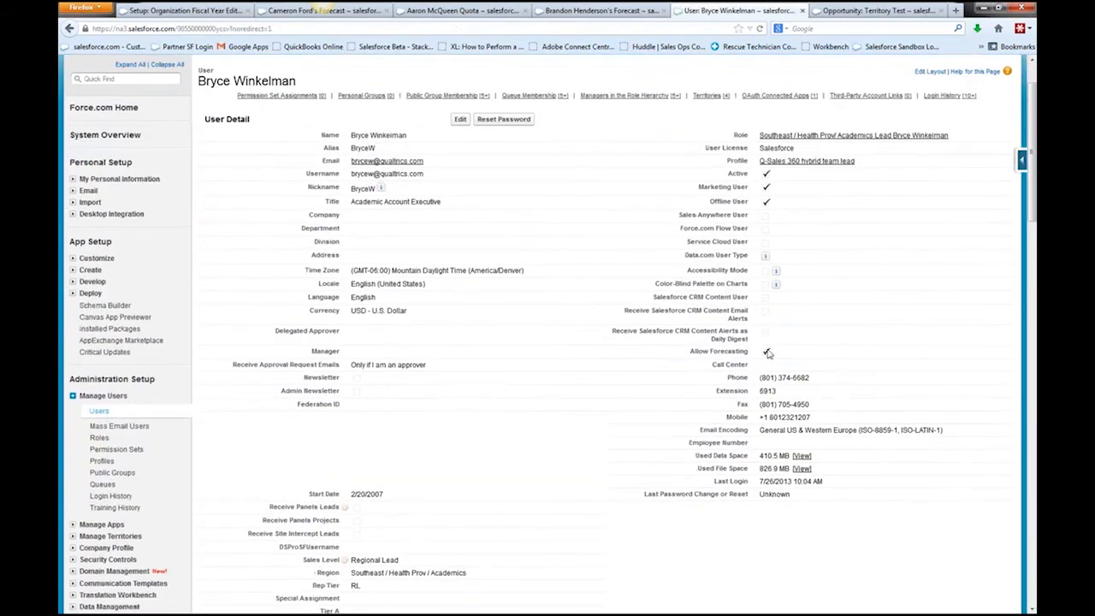
scroll(714, 376, "down", 8)
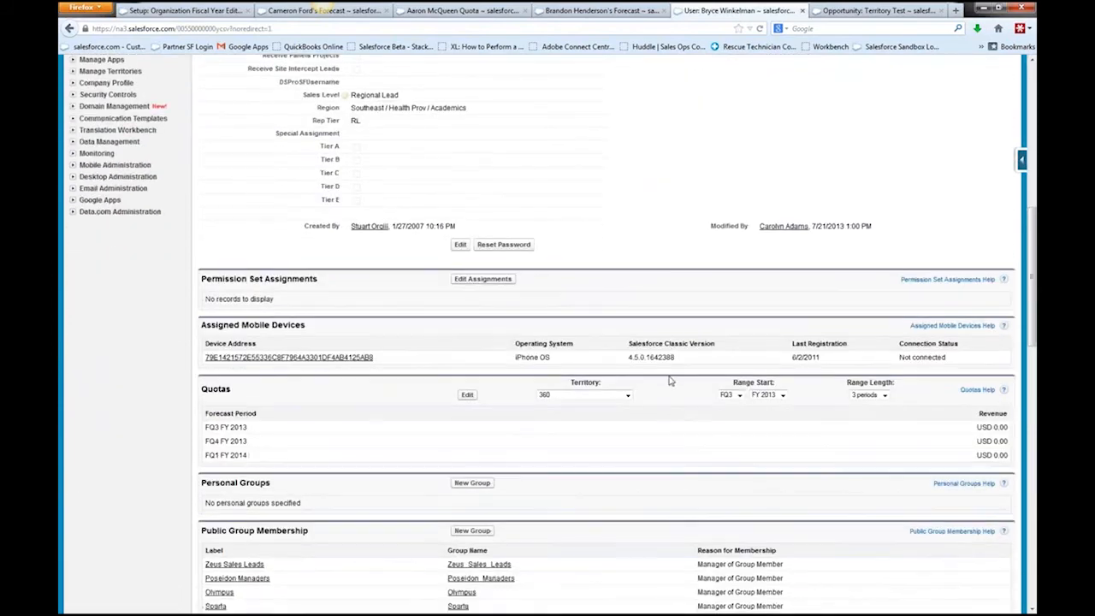
left_click(467, 394)
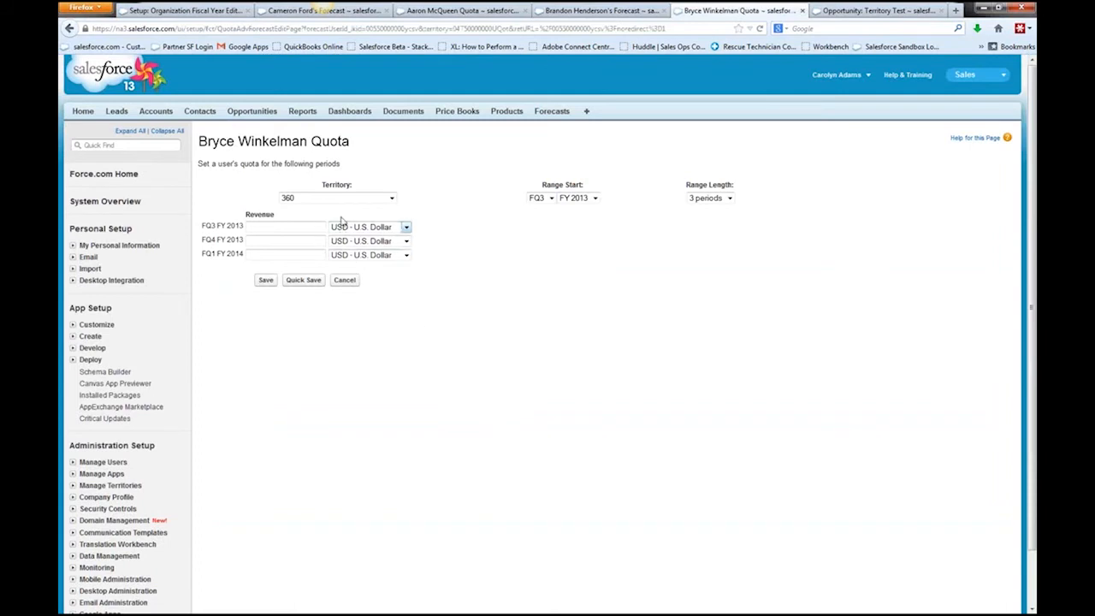
left_click(348, 196)
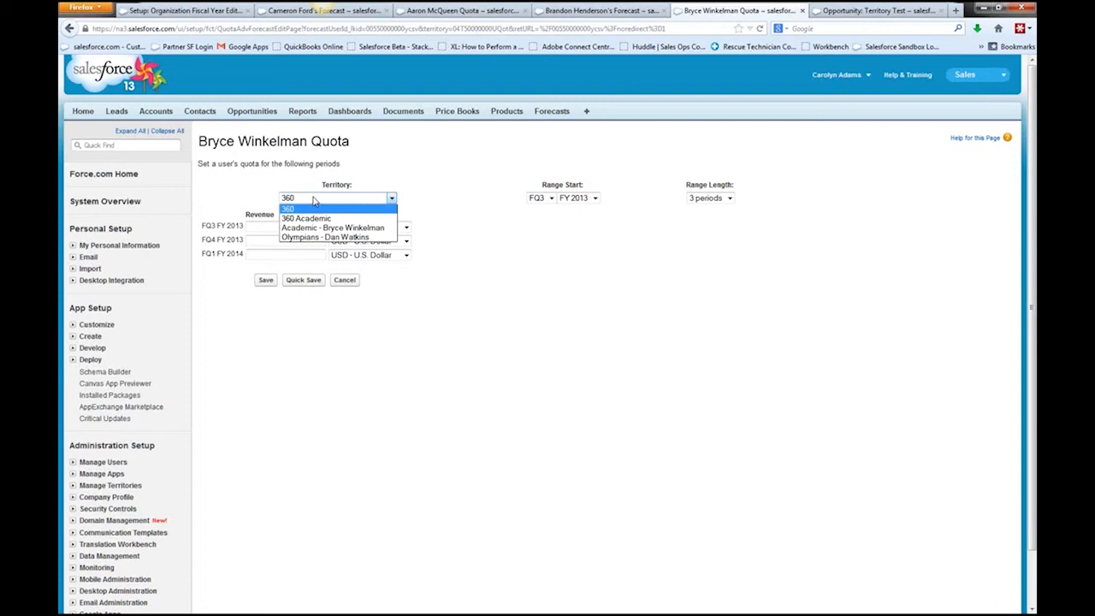
left_click(314, 200)
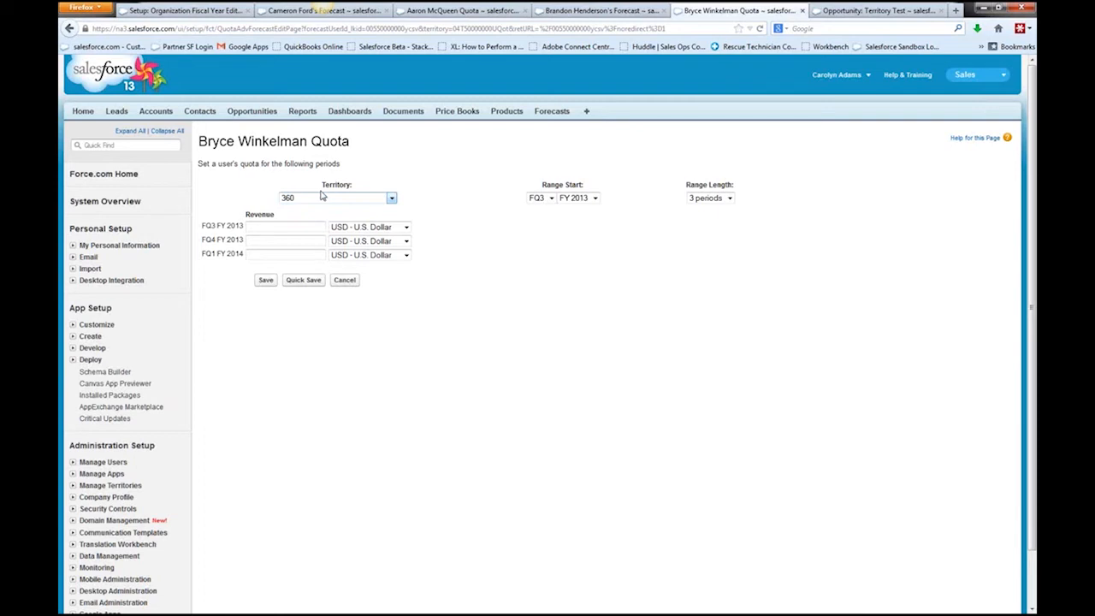
Step: Return to the Vitera sandbox user's quota page and set the Range Length to 6 periods
left_click(469, 13)
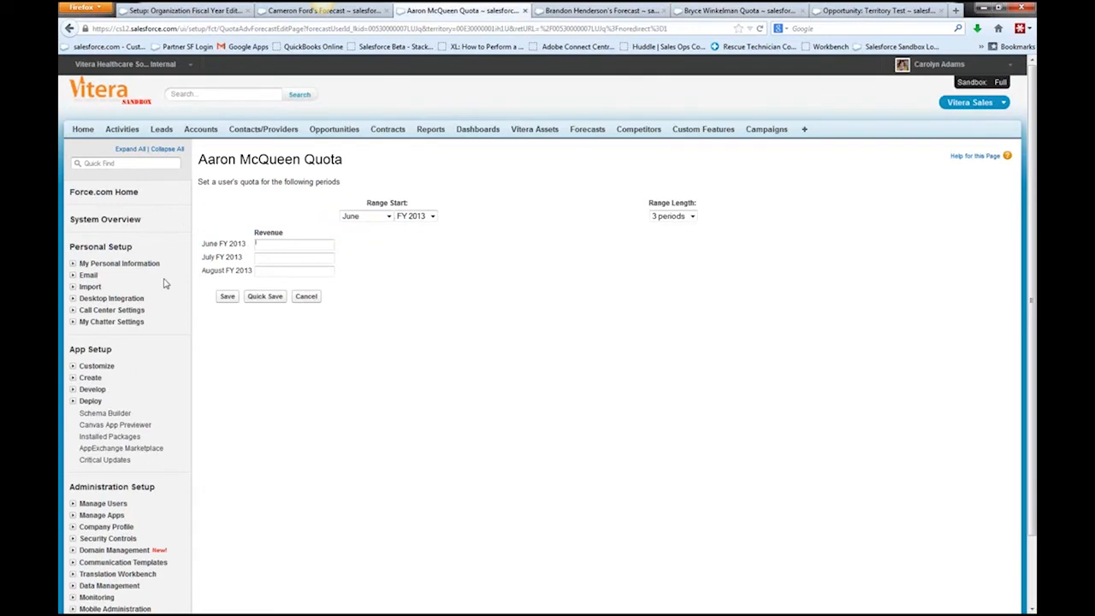
left_click(390, 219)
left_click(390, 219)
left_click(692, 215)
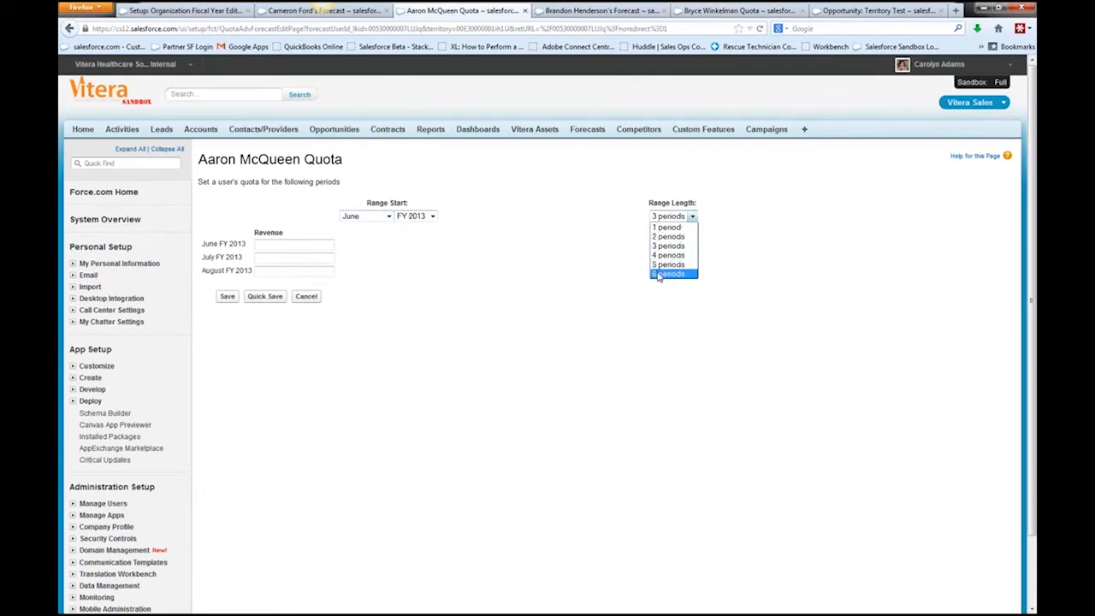
left_click(672, 268)
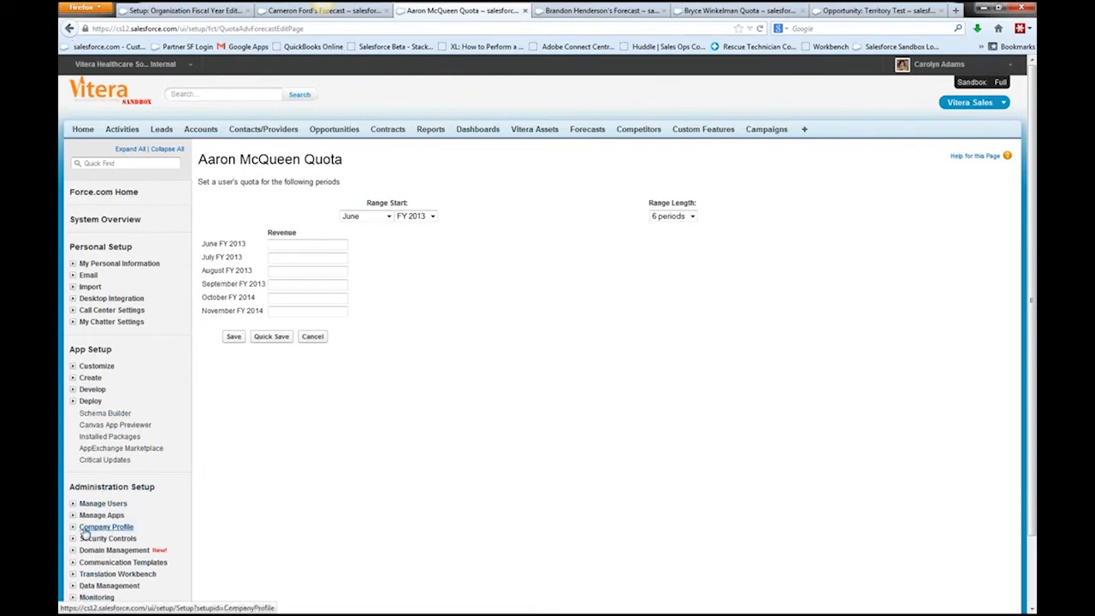
Step: Cancel the quota edit in the non-sandbox organization and open the profile assigned to that user
left_click(697, 10)
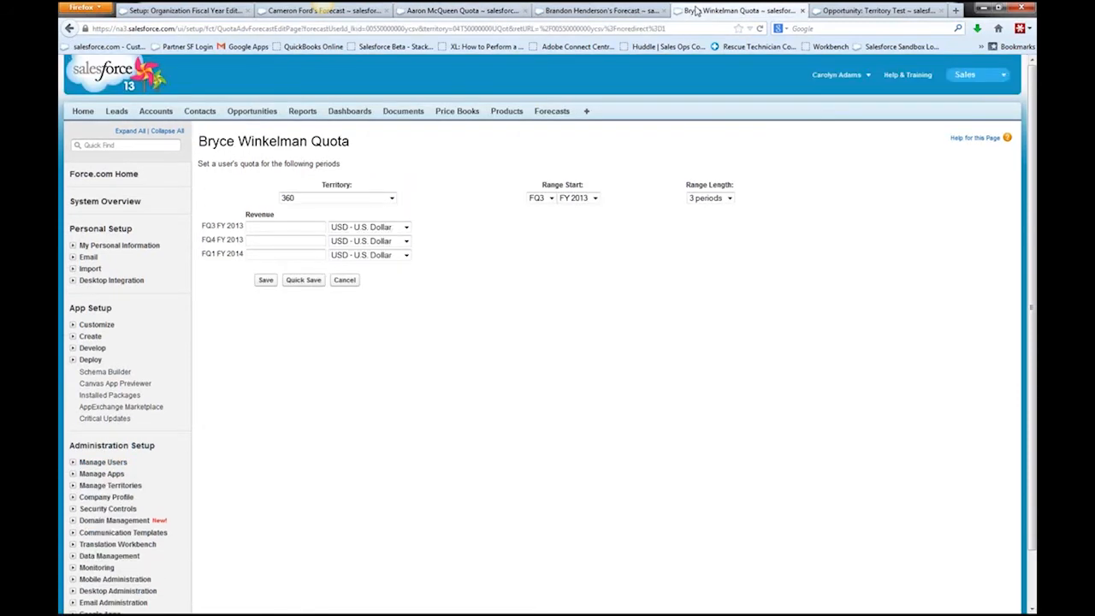
left_click(344, 280)
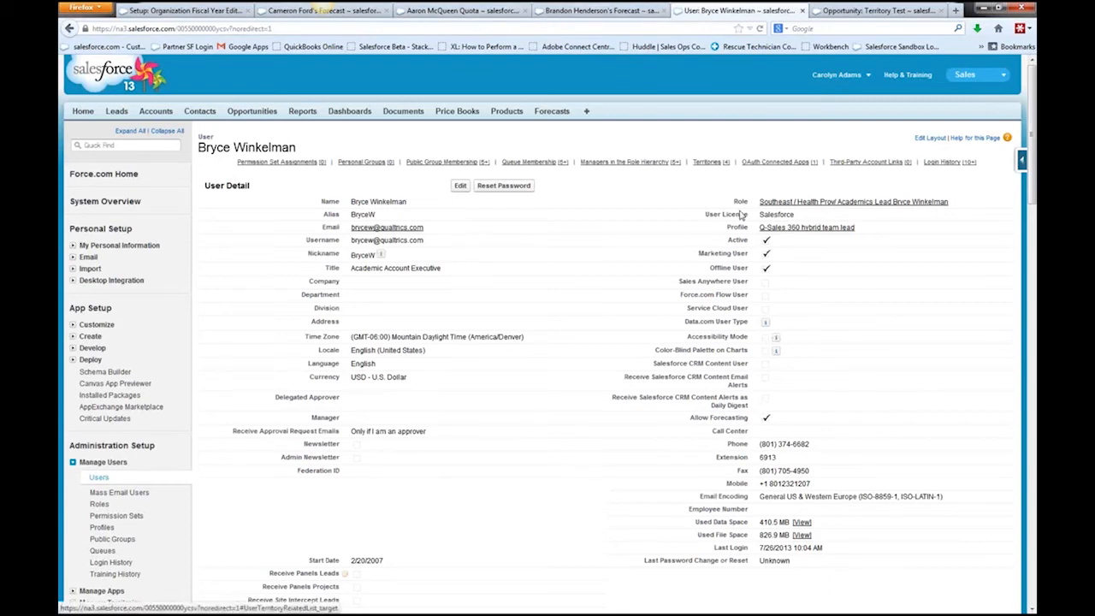
left_click(501, 11)
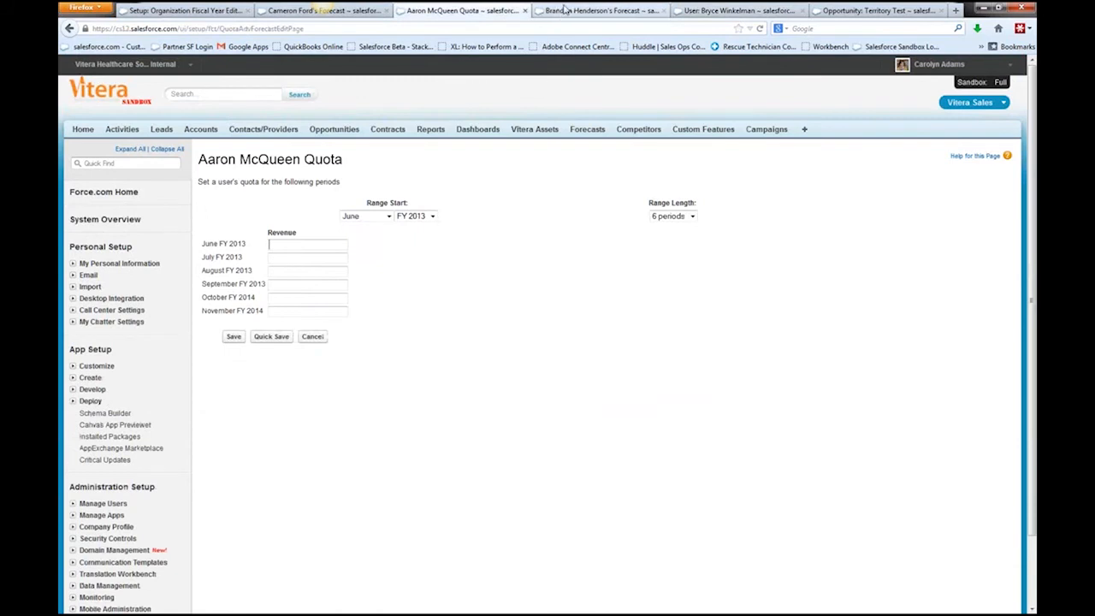
left_click(737, 10)
left_click(800, 230)
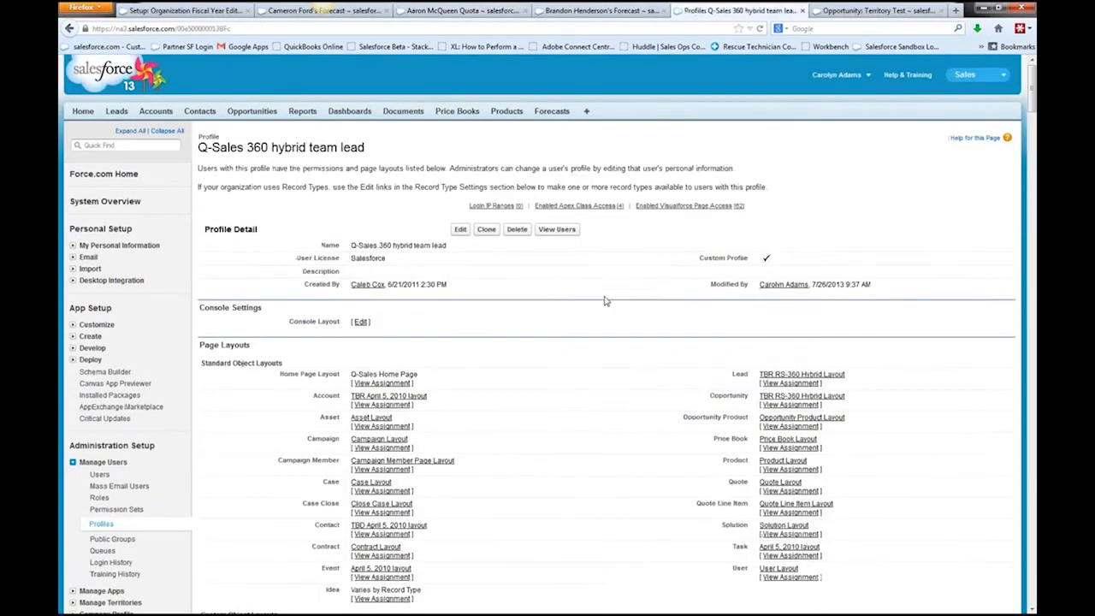
Step: Search the profile page for "forecast" and review the Override Forecasts and View All Forecasts permissions
scroll(604, 301, "down", 15)
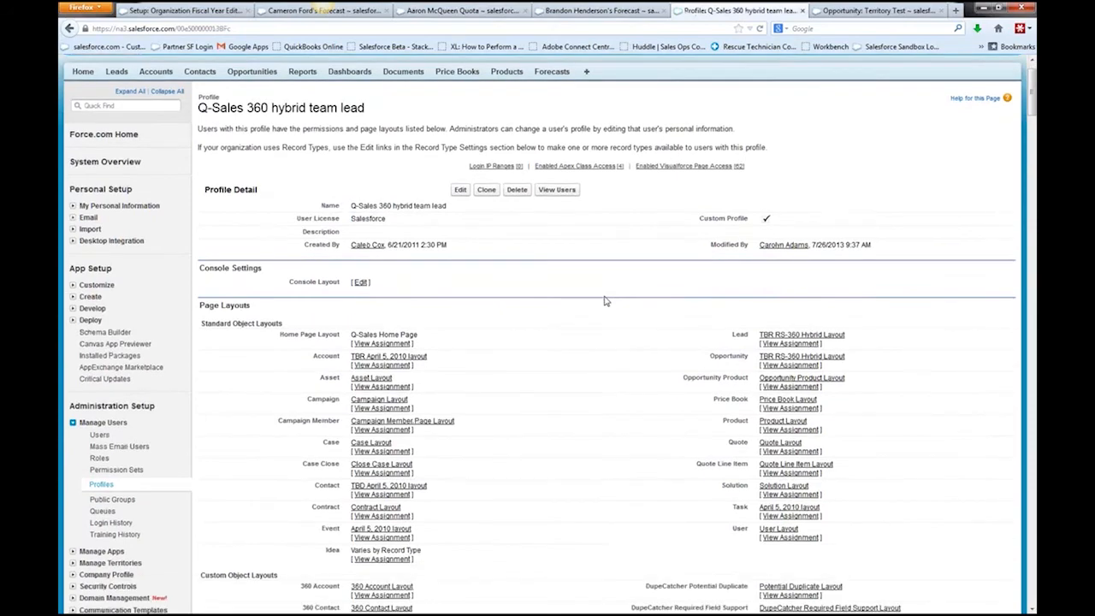
scroll(612, 293, "down", 8)
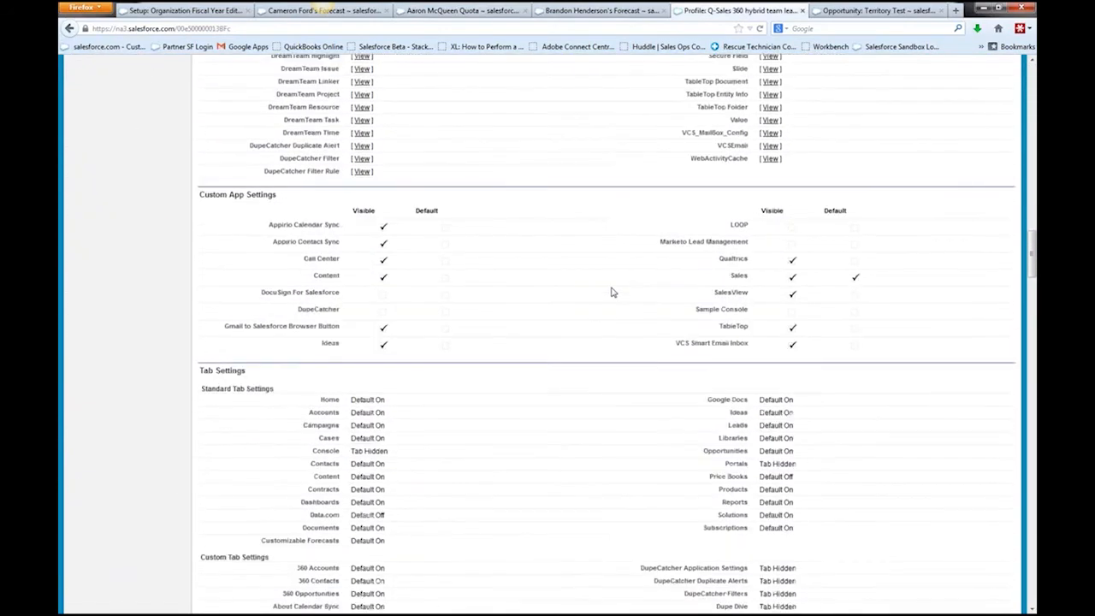
key("ctrl+f")
type("f")
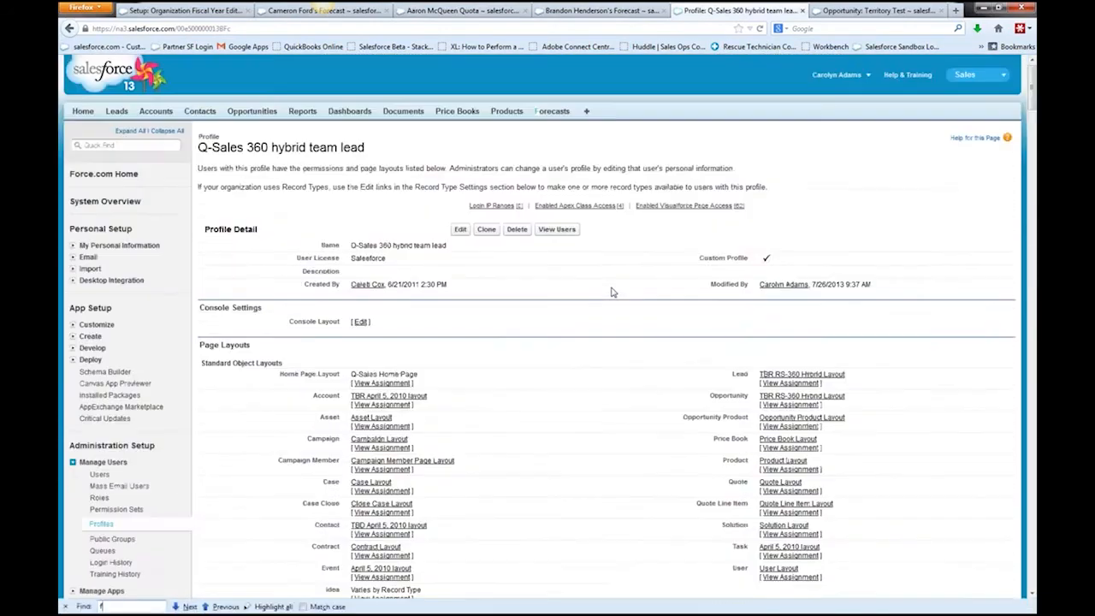
type("orecast")
left_click(190, 606)
left_click(189, 606)
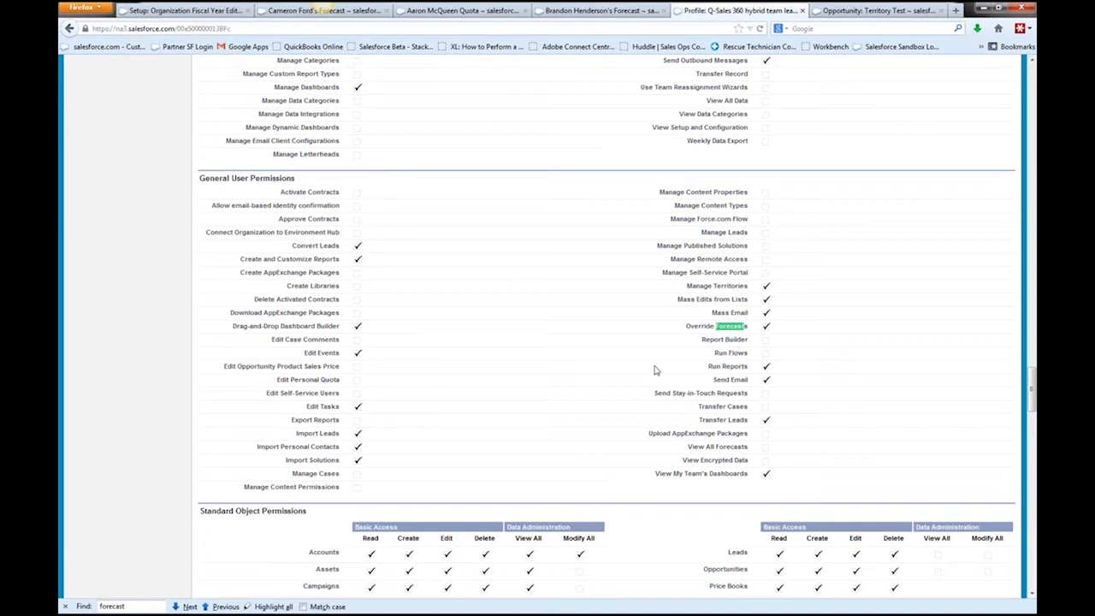
left_click(187, 607)
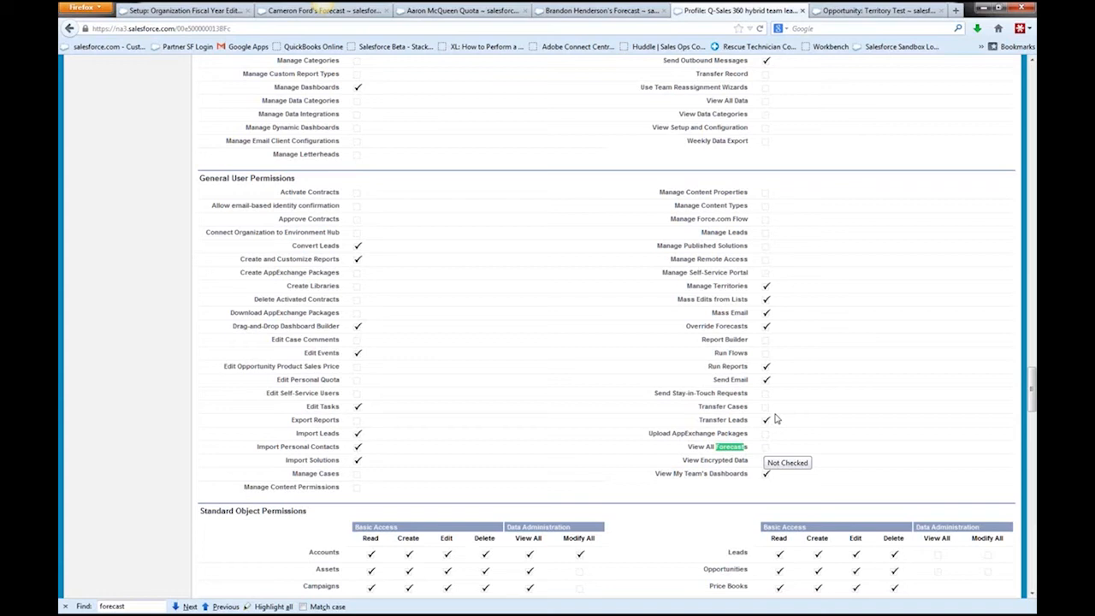
Step: Examine the View All Data and Edit Personal Quota permissions among the profile's administrative and general user permissions
left_click_drag(751, 103, 705, 102)
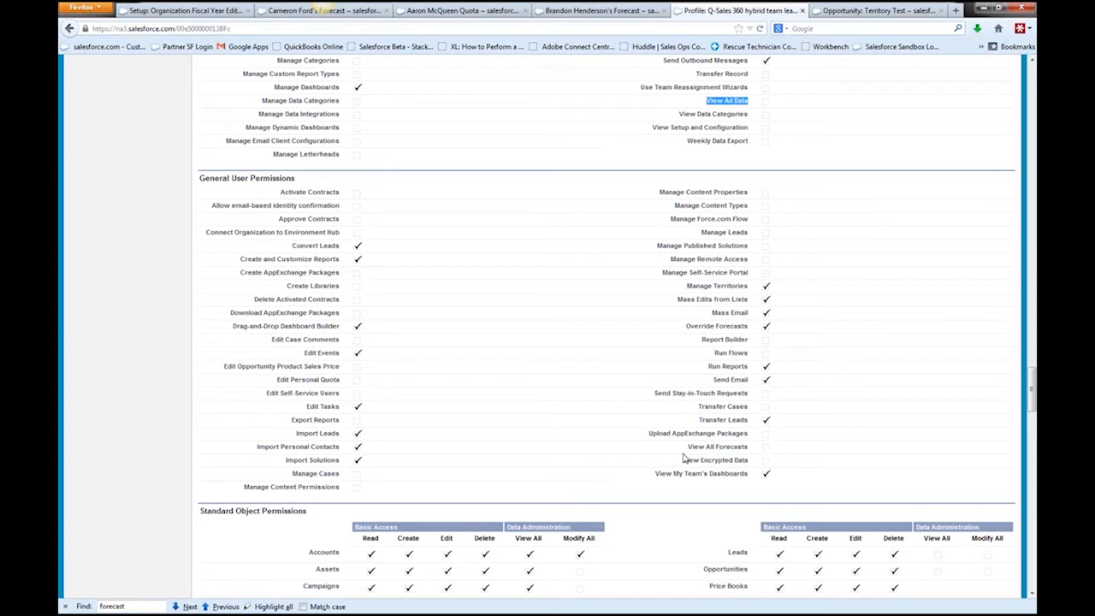
left_click_drag(280, 380, 342, 388)
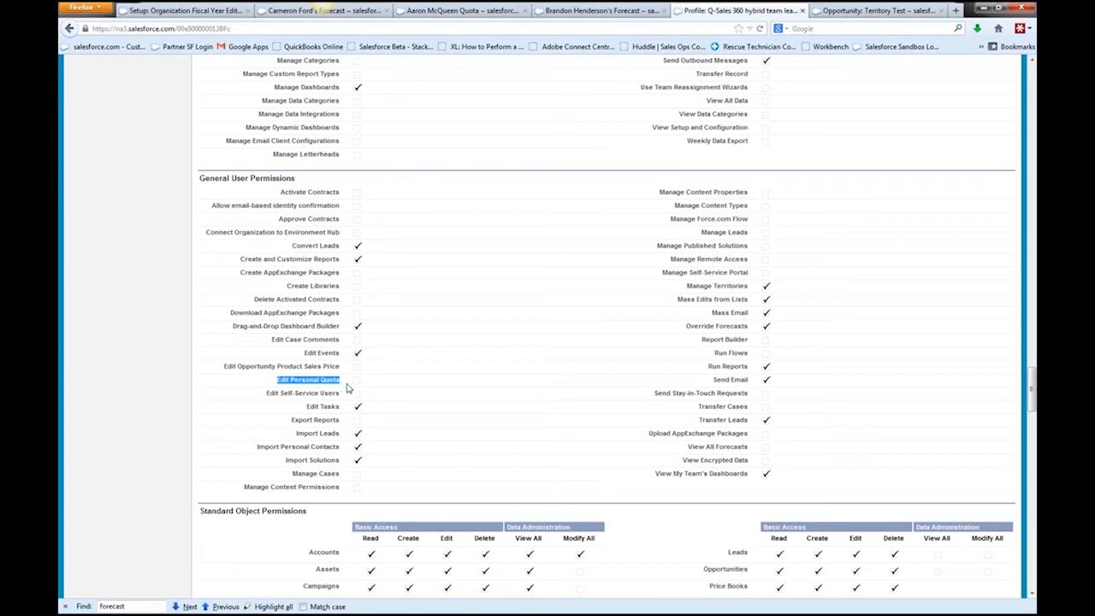
scroll(347, 389, "up", 3)
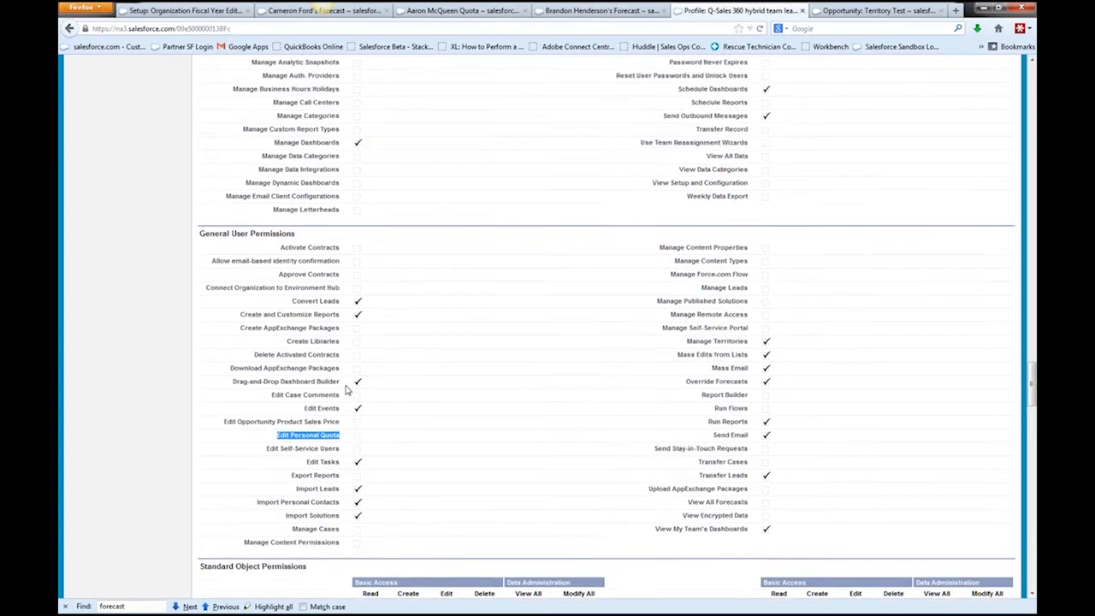
scroll(347, 390, "up", 2)
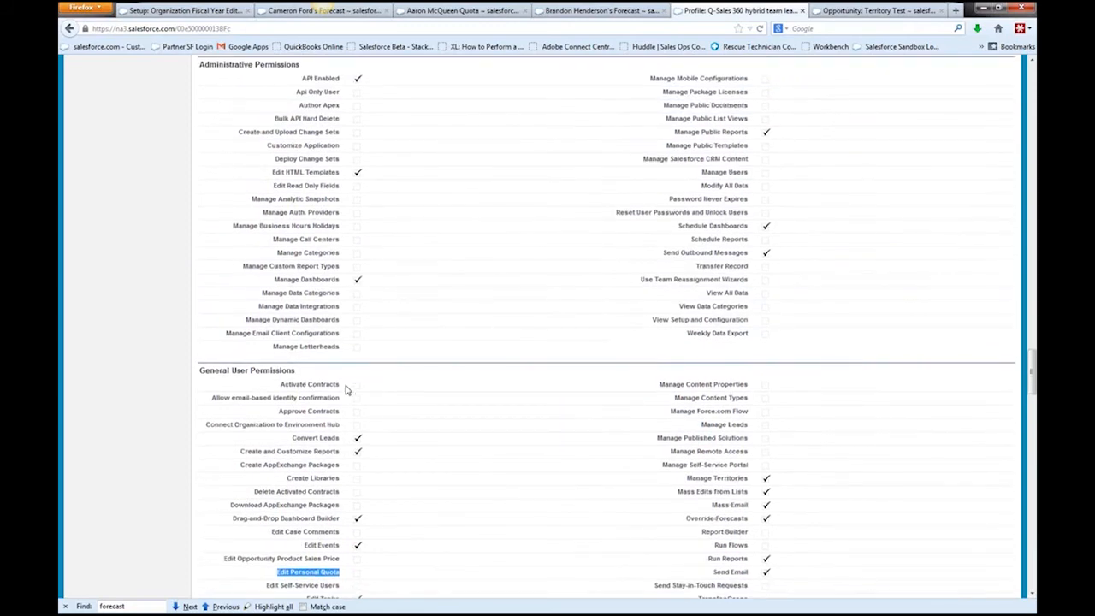
scroll(347, 389, "down", 3)
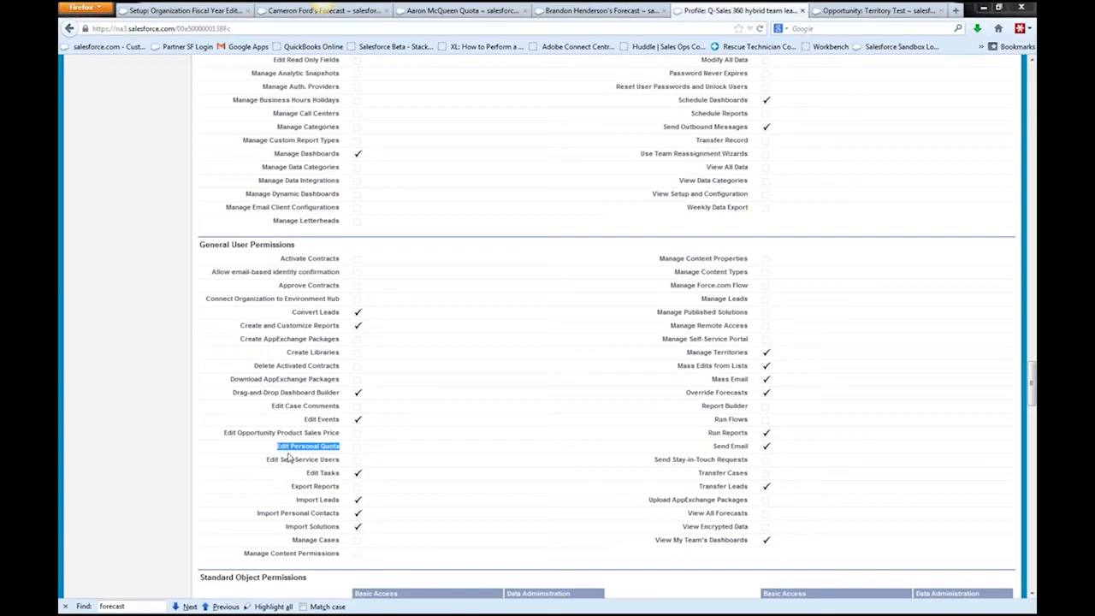
Step: Switch to the presentation, advance to the Collaborative Forecasts configuration slide, and return to Firefox
key("alt+Tab")
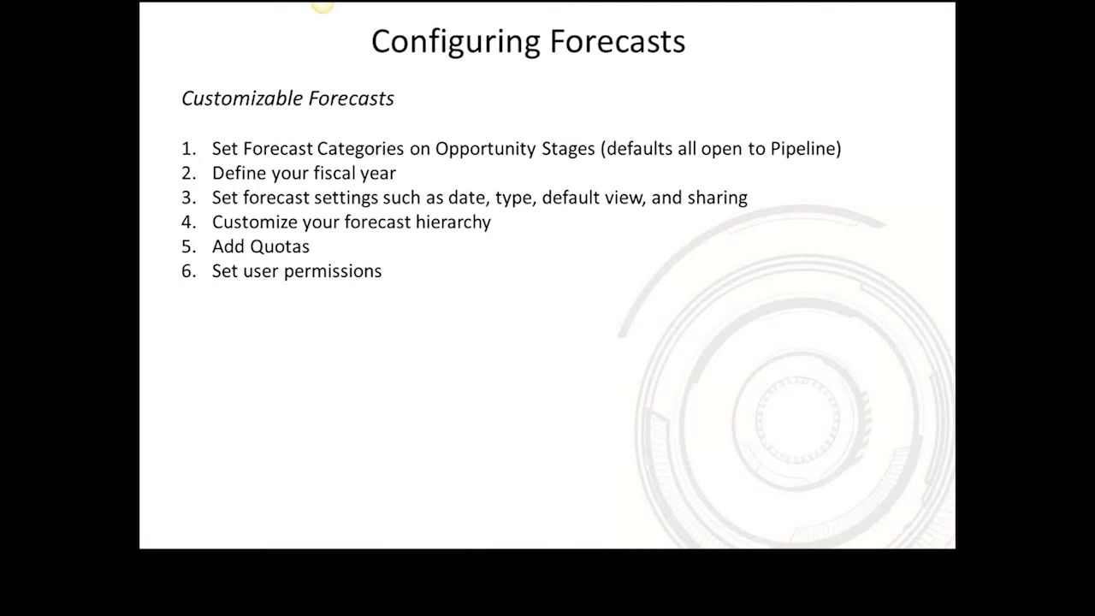
key("Right")
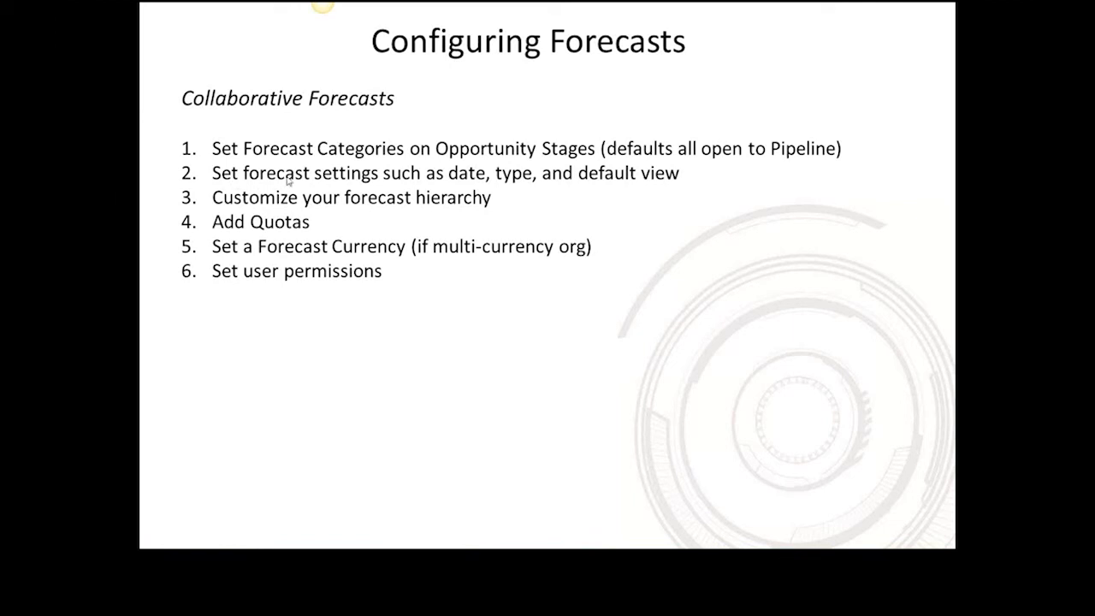
key("alt+Tab")
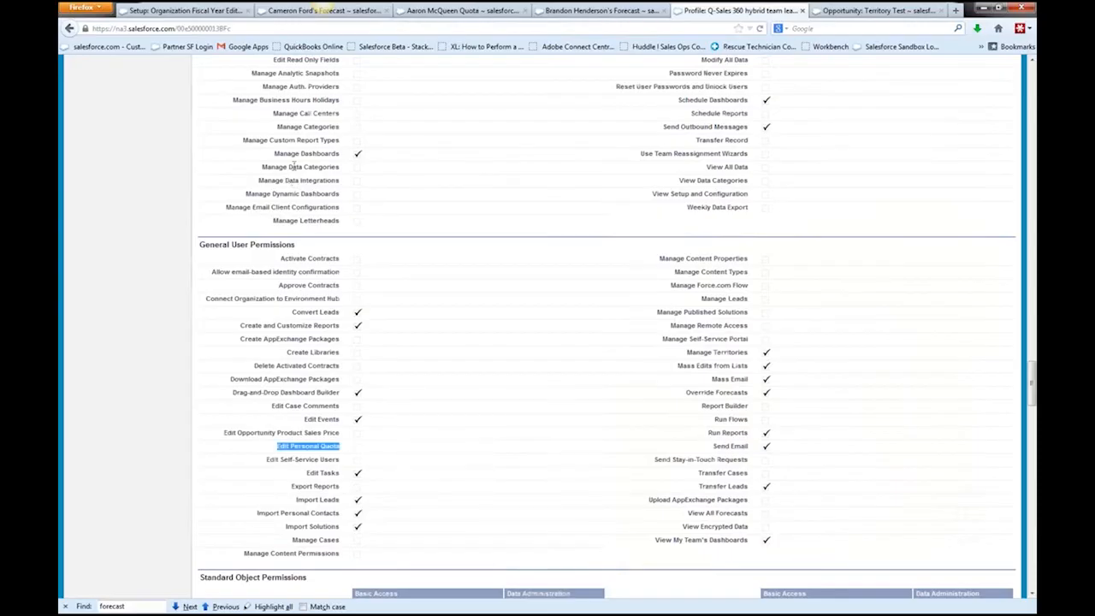
Step: In the EventBuilder organization's Setup, find the forecast options with "forecas" and open the Forecasts Settings page
left_click(206, 14)
left_click(156, 161)
type("forecas")
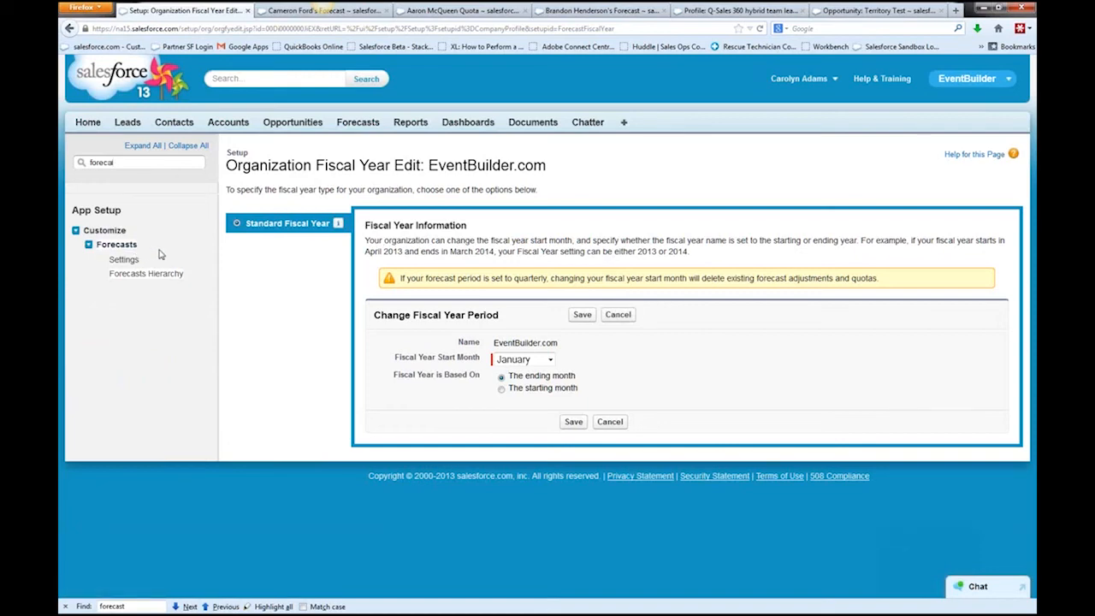
left_click(125, 261)
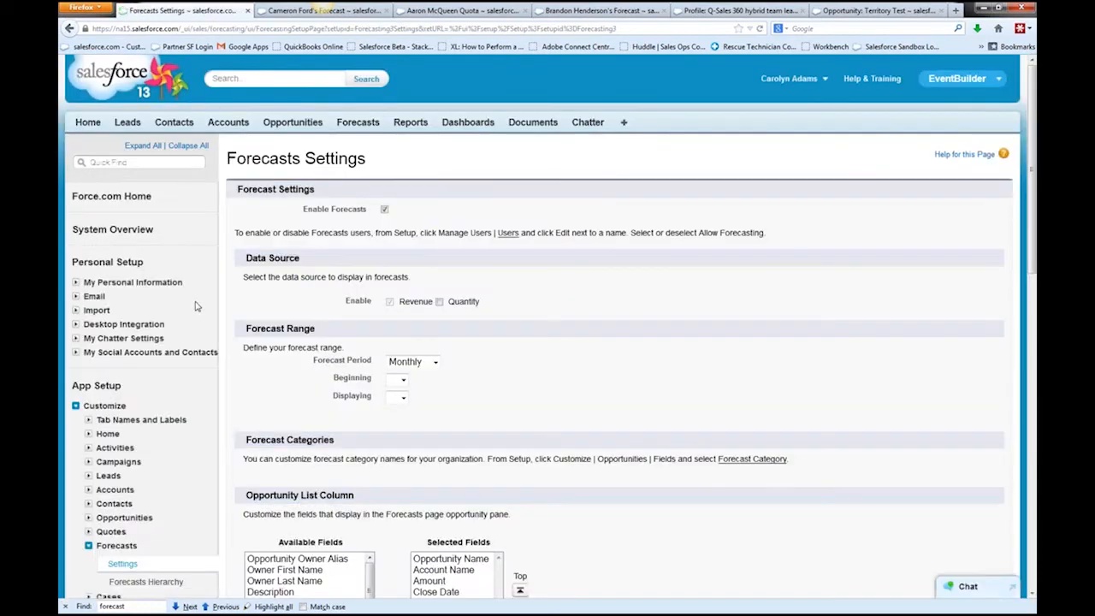
Step: Look through the collaborative forecast settings and check which options Forecast Period offers
scroll(612, 291, "down", 1)
scroll(612, 291, "down", 10)
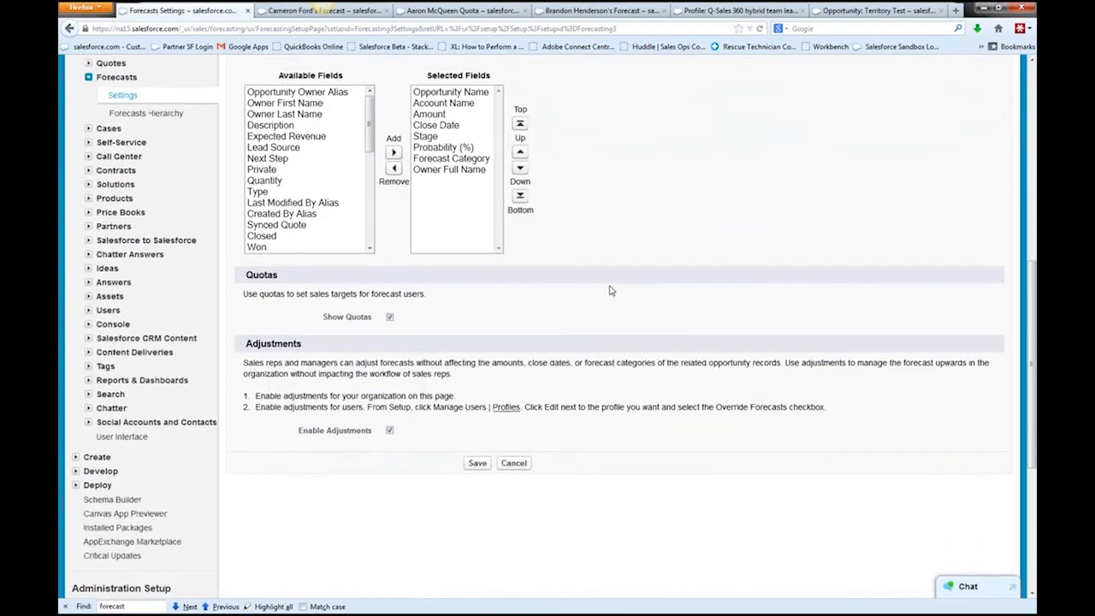
scroll(612, 291, "up", 10)
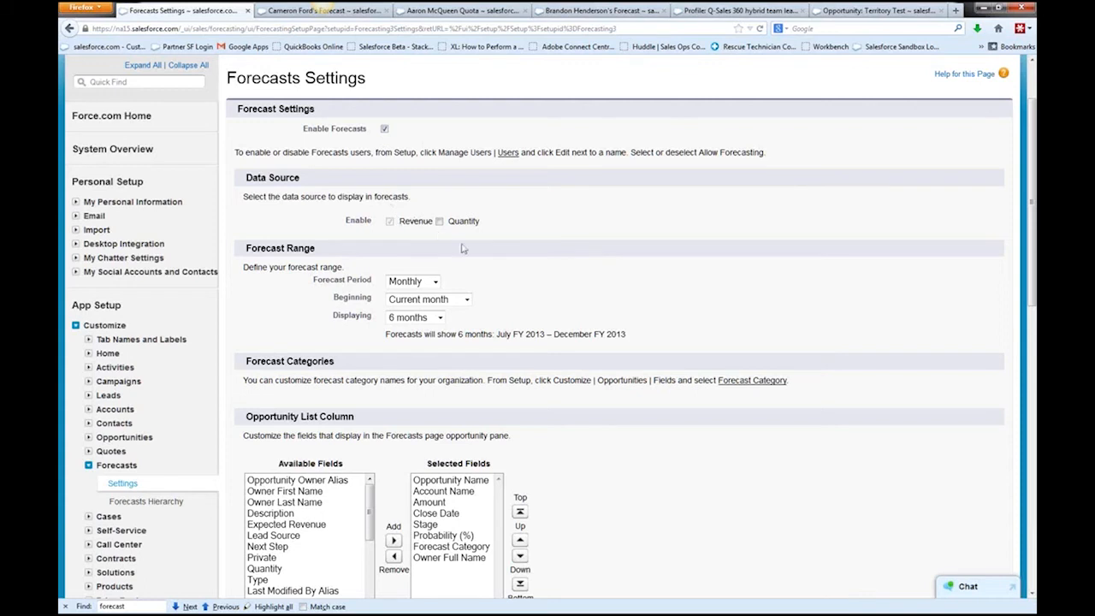
scroll(535, 277, "down", 1)
scroll(534, 277, "down", 3)
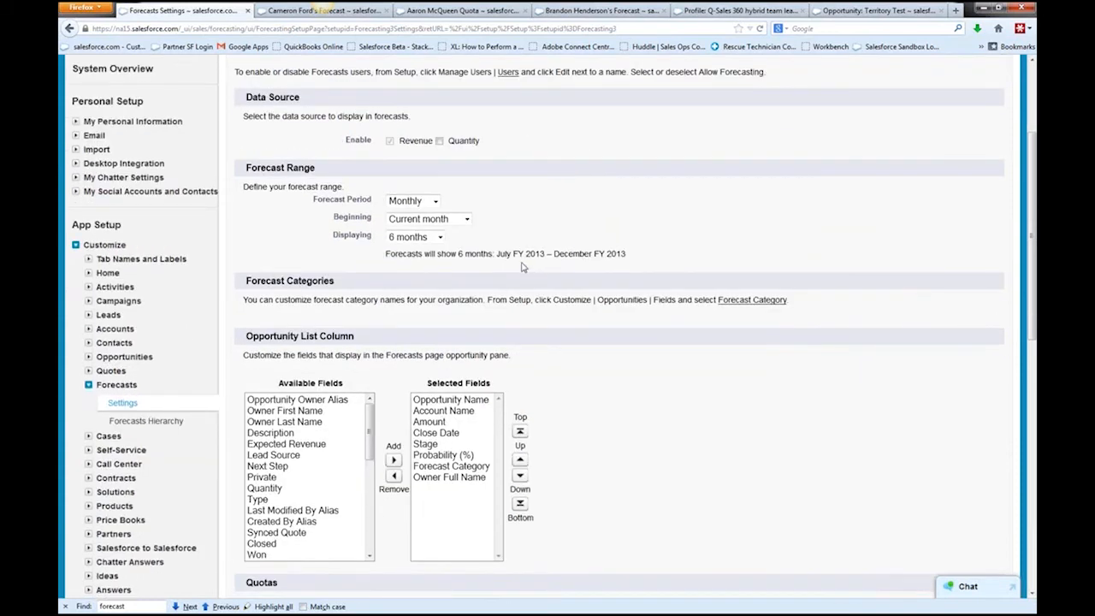
left_click(432, 201)
left_click(424, 211)
left_click(428, 205)
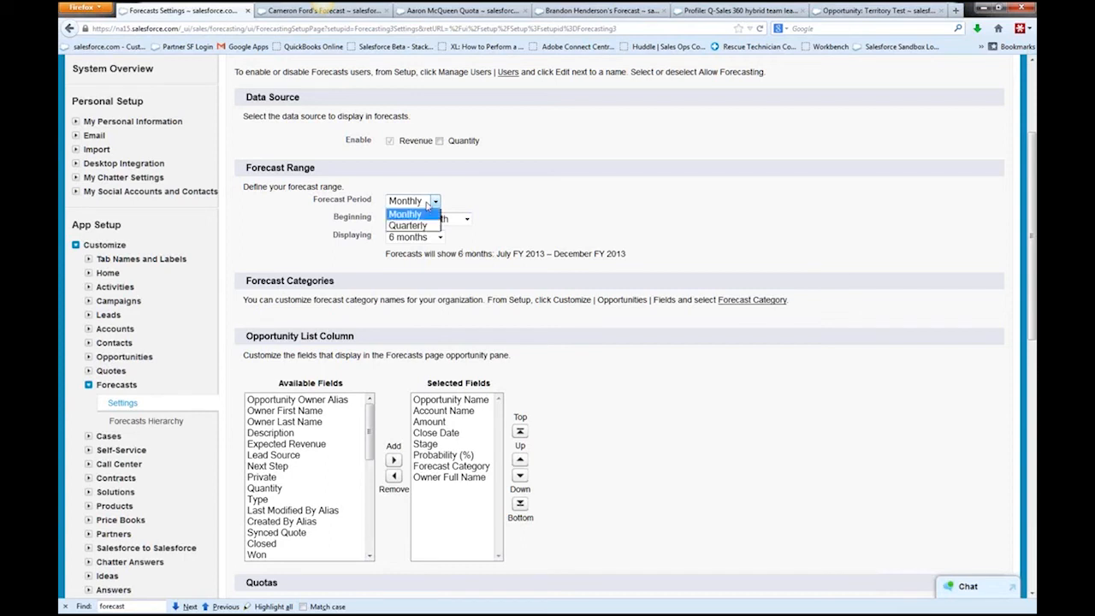
left_click(552, 207)
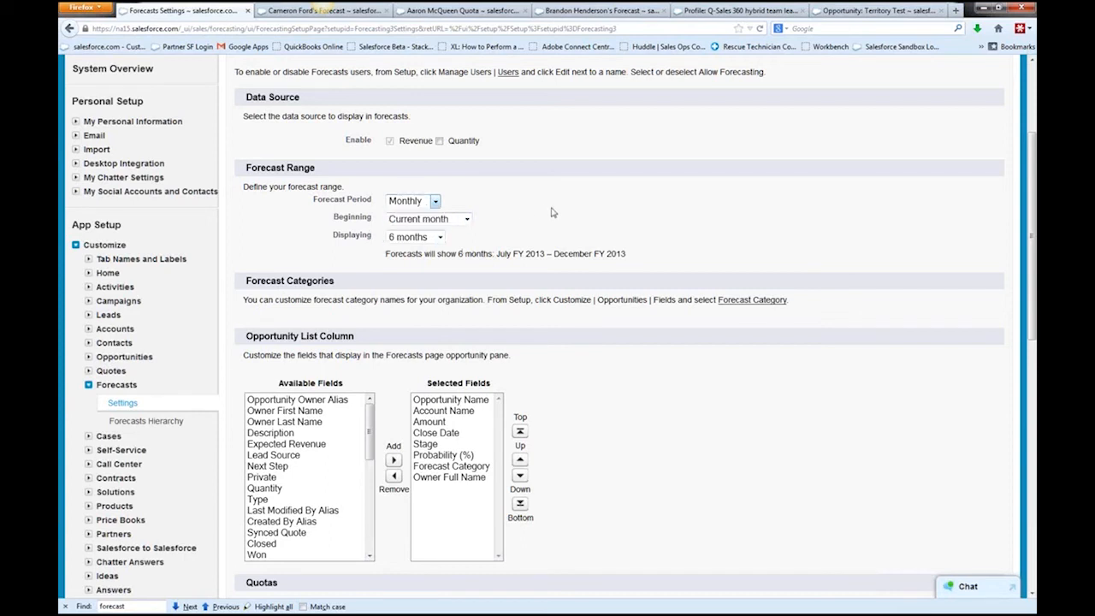
Step: Review the Forecast Categories section and the fields available for the Opportunity List Column
scroll(551, 217, "down", 1)
scroll(552, 217, "down", 2)
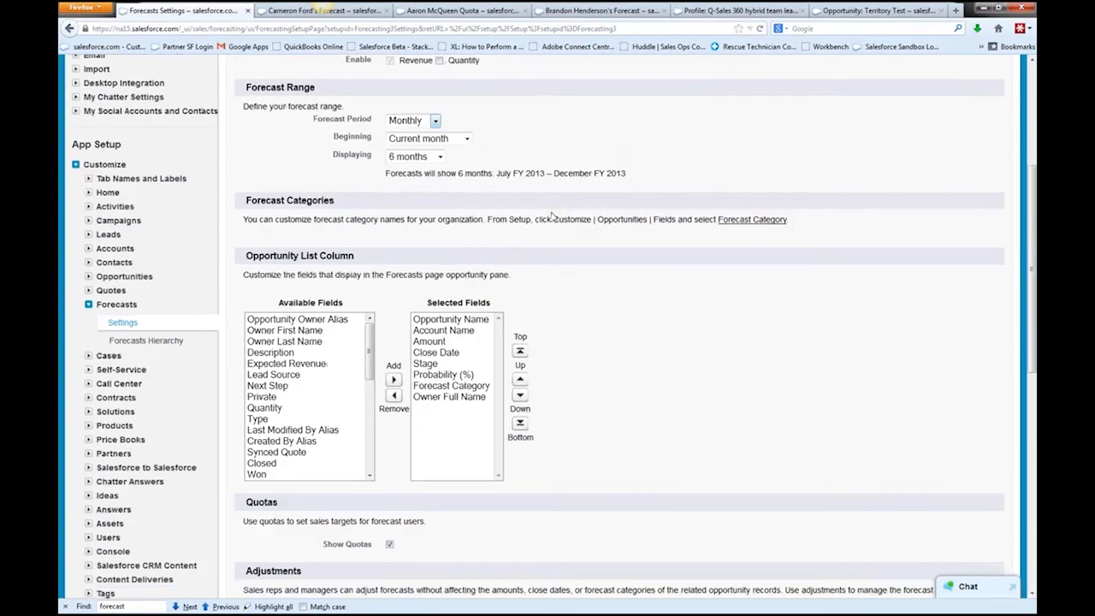
scroll(635, 346, "down", 3)
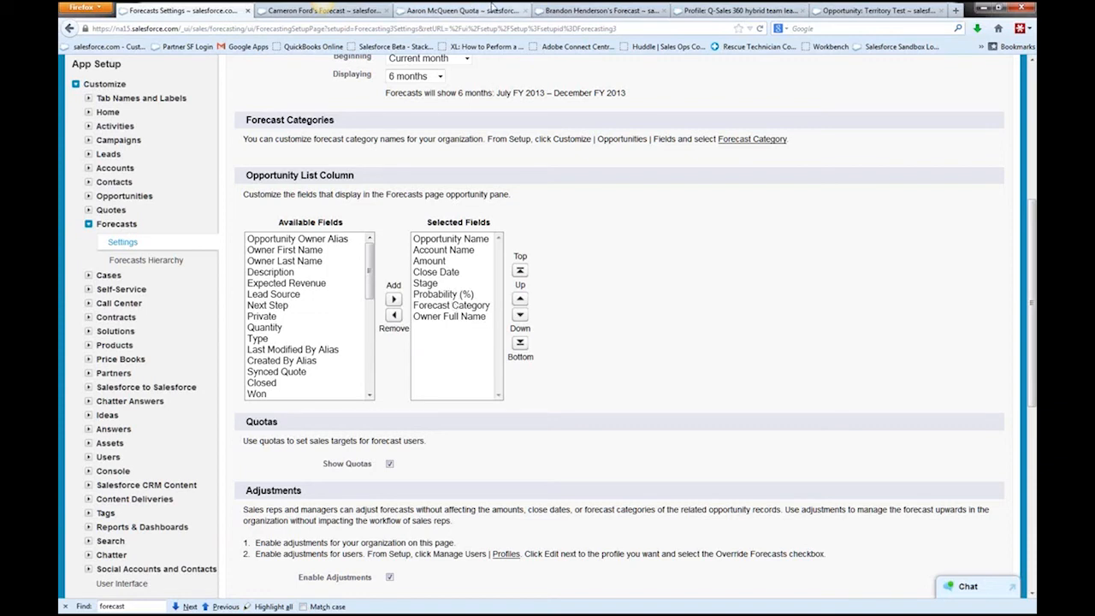
Step: Switch to the Vitera sandbox user's forecast, display its opportunities, and review the available list views
left_click(485, 10)
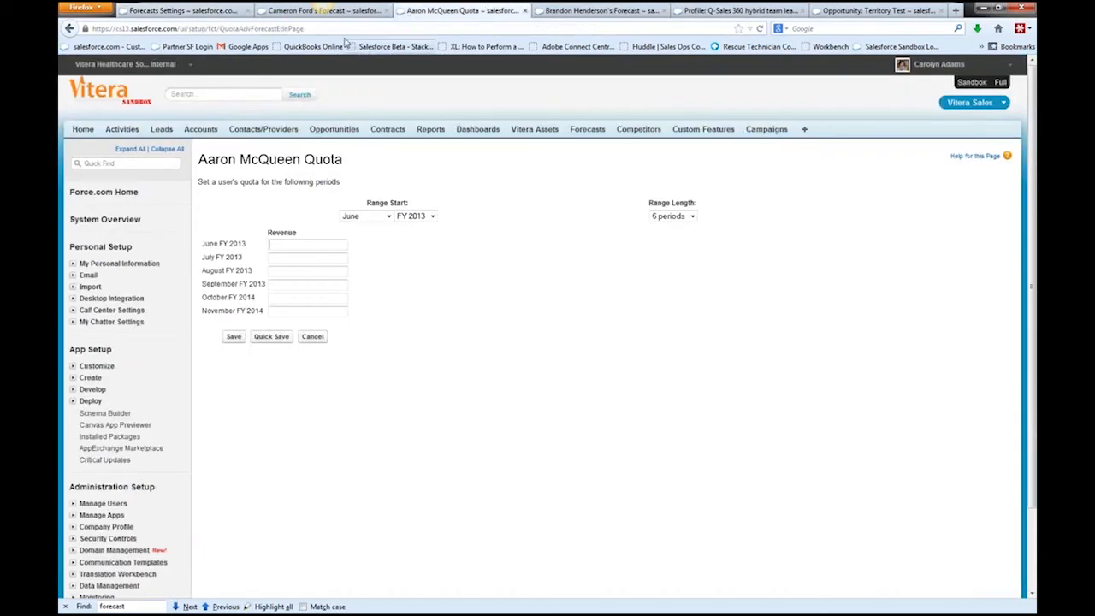
left_click(364, 12)
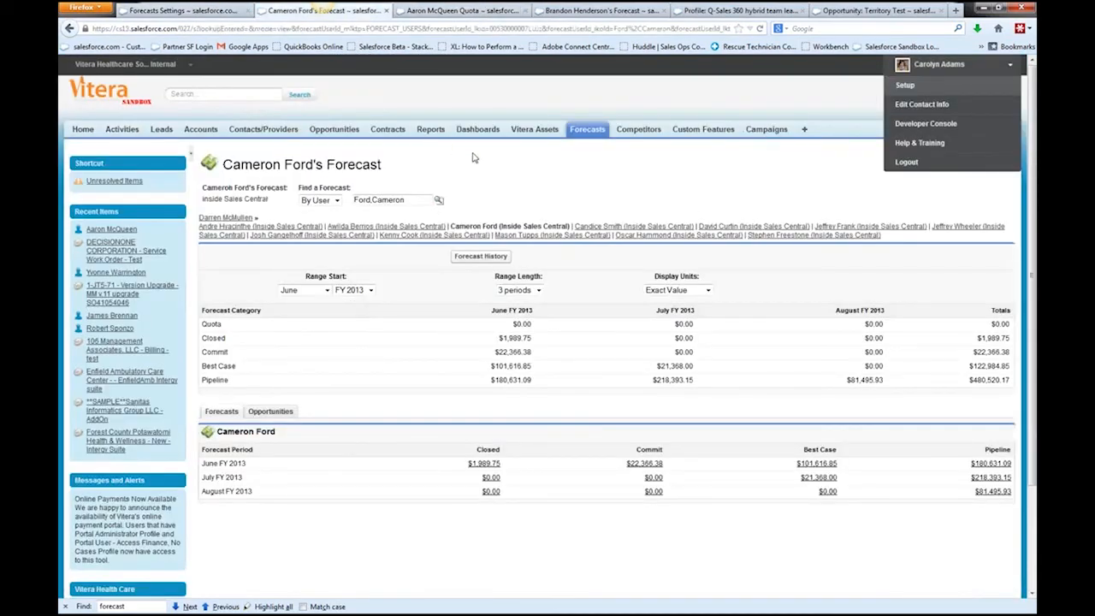
left_click(285, 418)
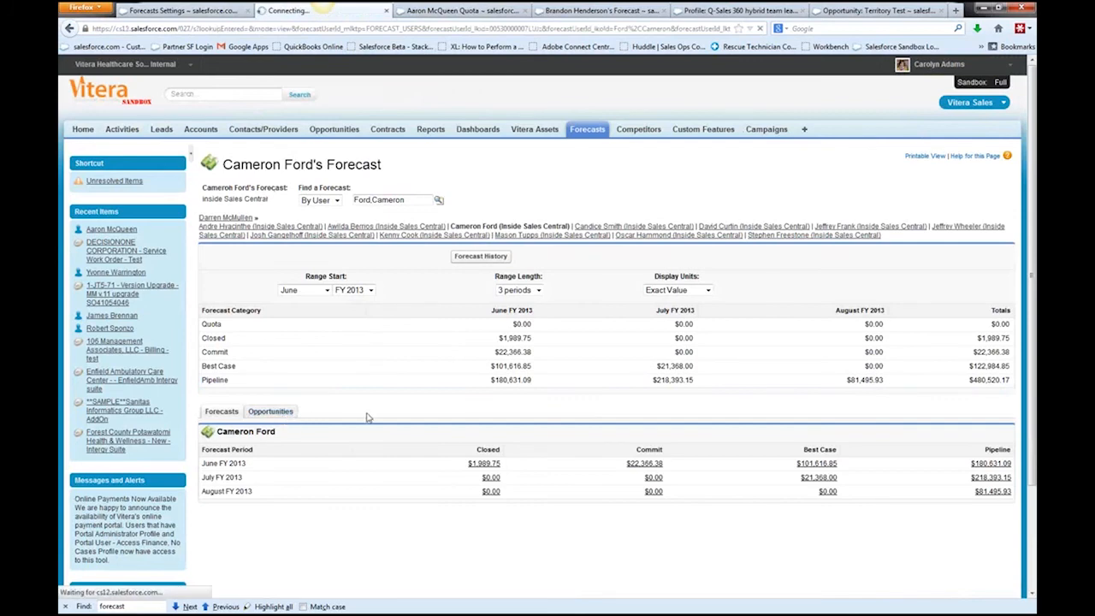
scroll(369, 417, "down", 2)
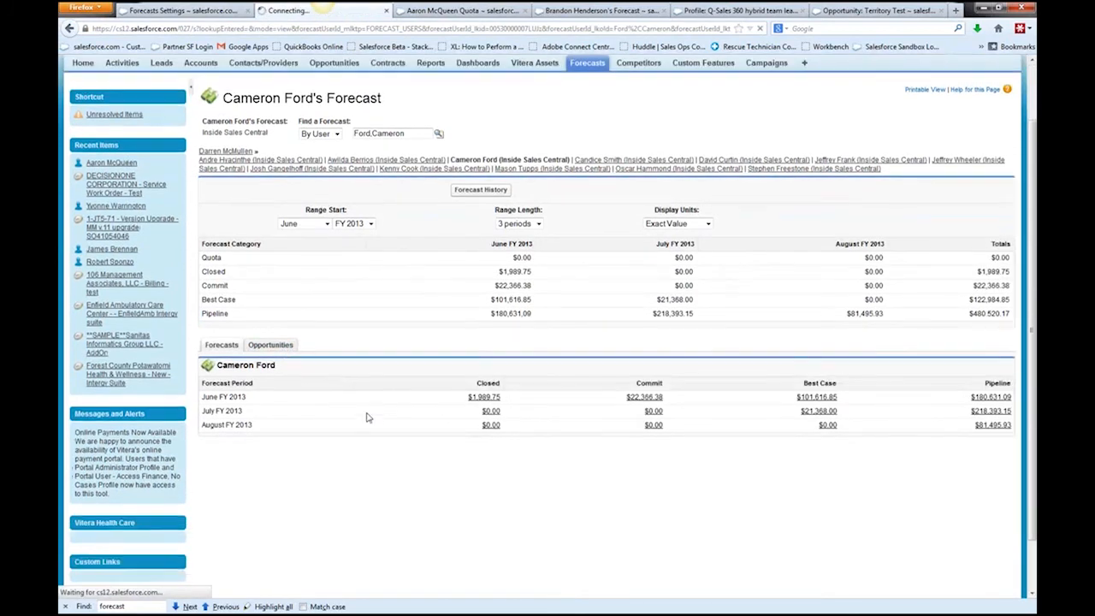
scroll(369, 417, "up", 2)
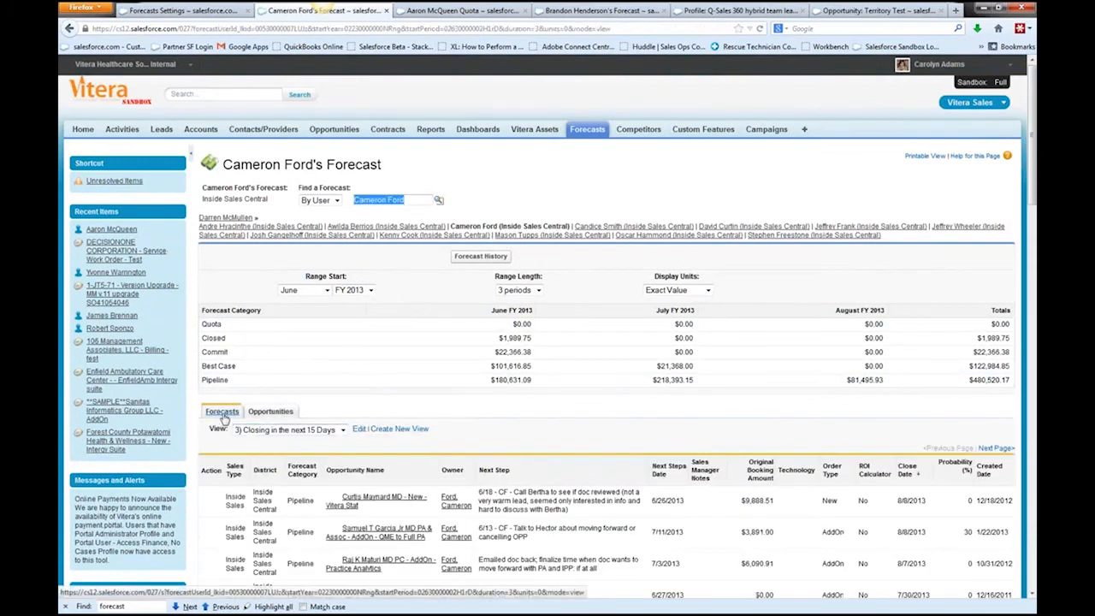
left_click(275, 431)
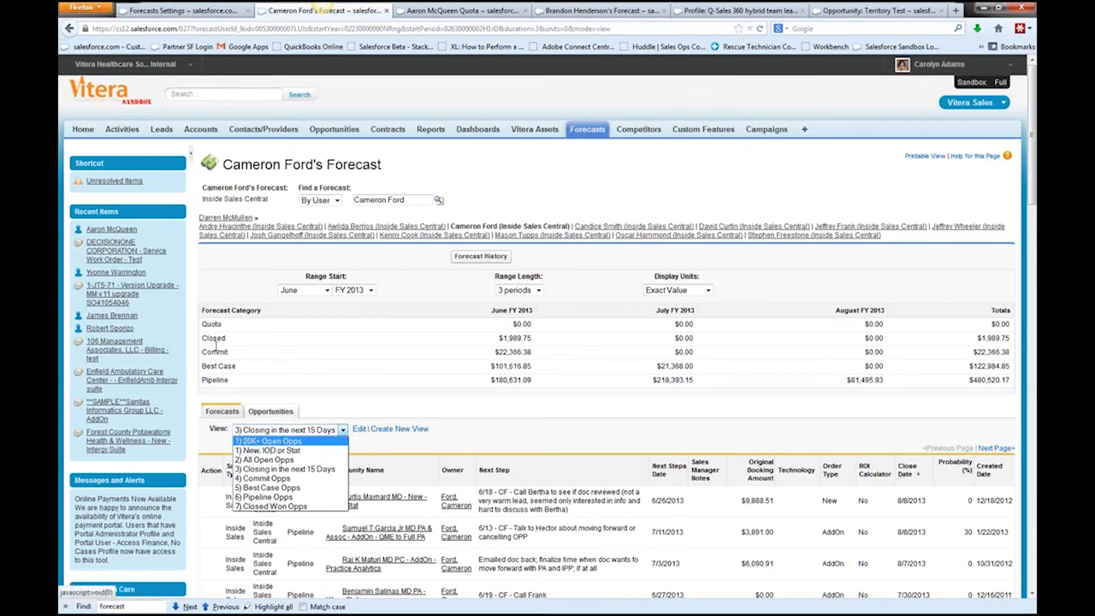
Step: Return to the EventBuilder Forecasts Settings page and review the Quotas and Adjustments sections
left_click(189, 15)
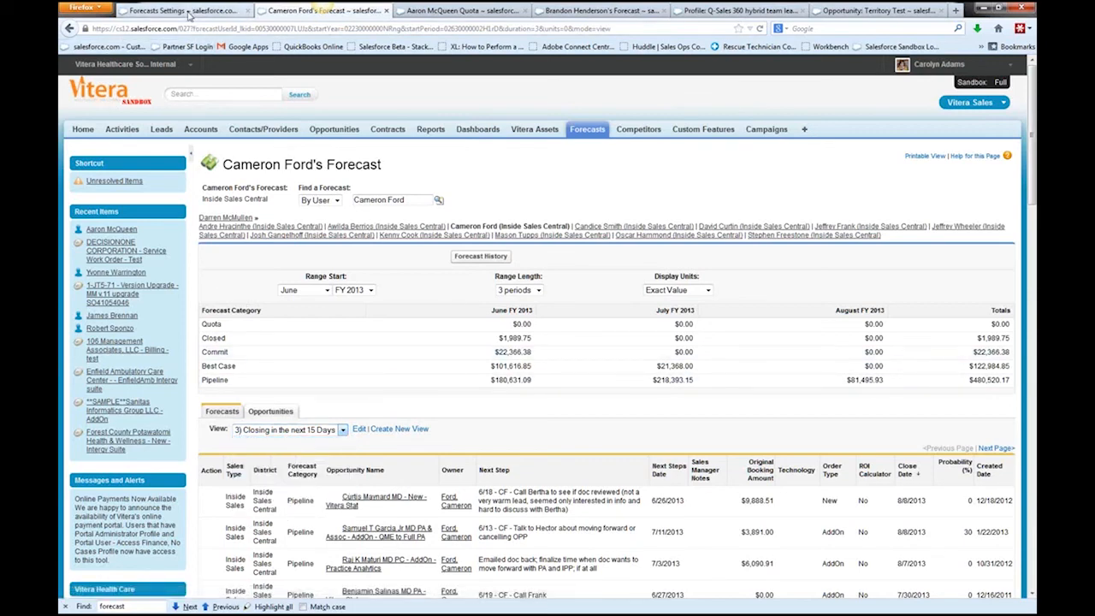
left_click(189, 12)
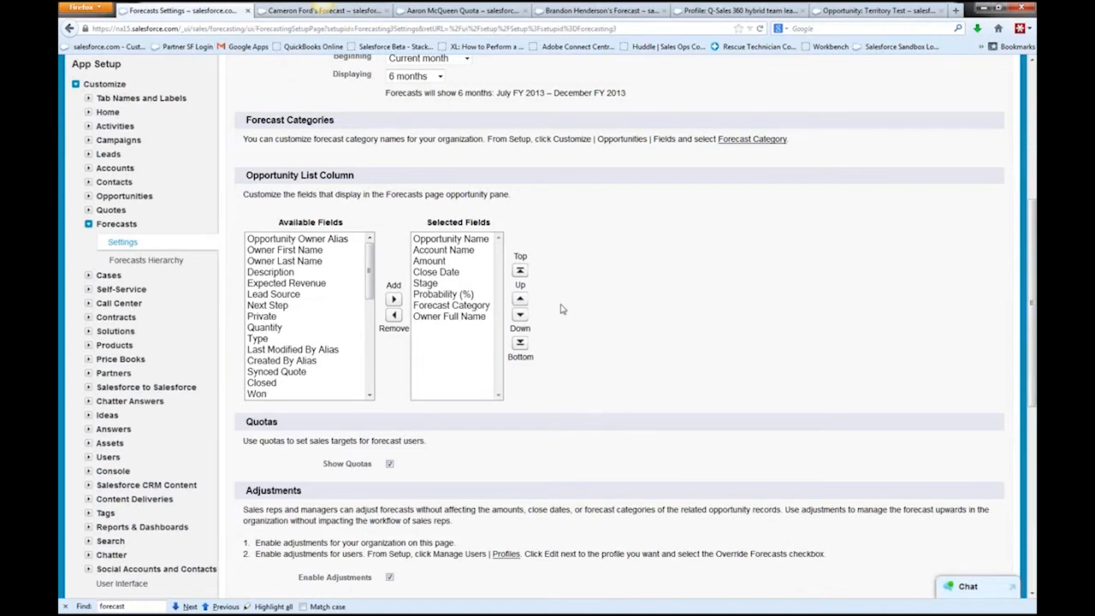
scroll(560, 310, "down", 4)
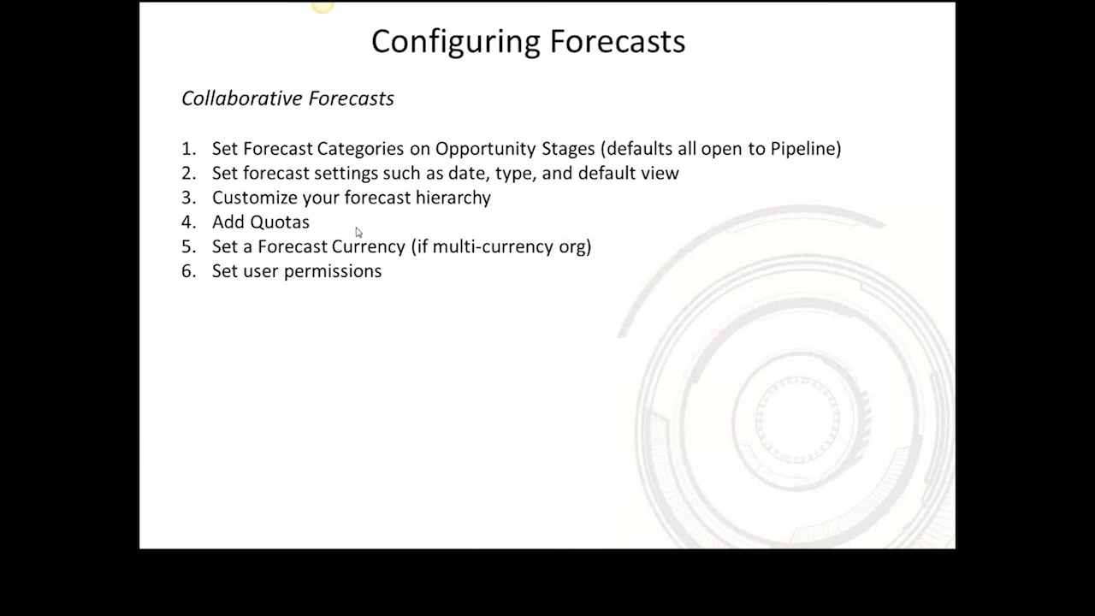
Step: Return to the EventBuilder setup pages, open the Forecasts Hierarchy and expand all of its roles
key("alt+Tab")
scroll(338, 230, "up", 2)
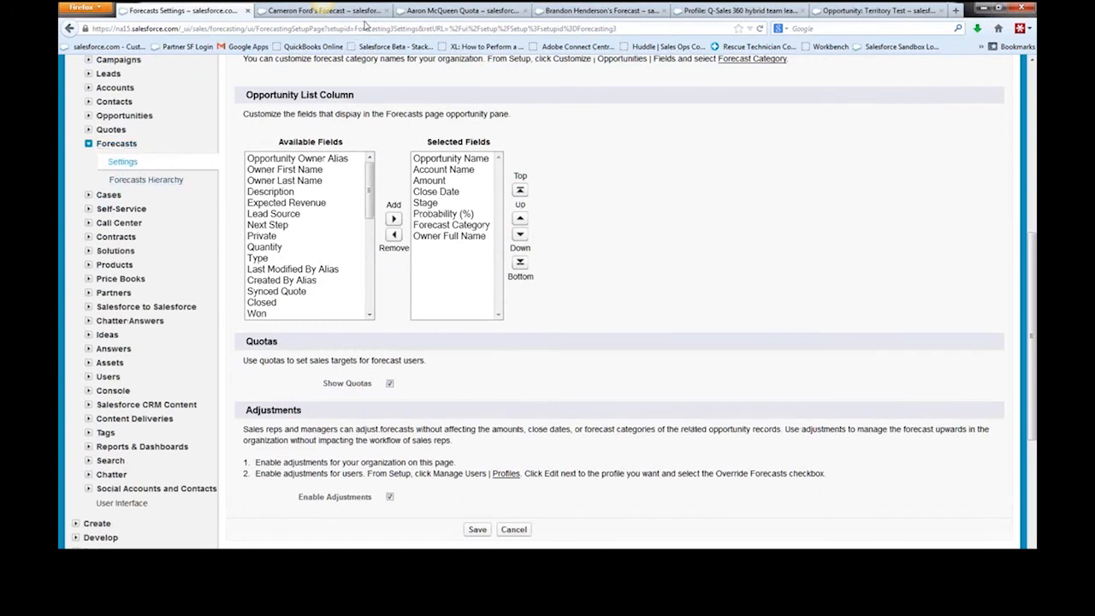
left_click(152, 186)
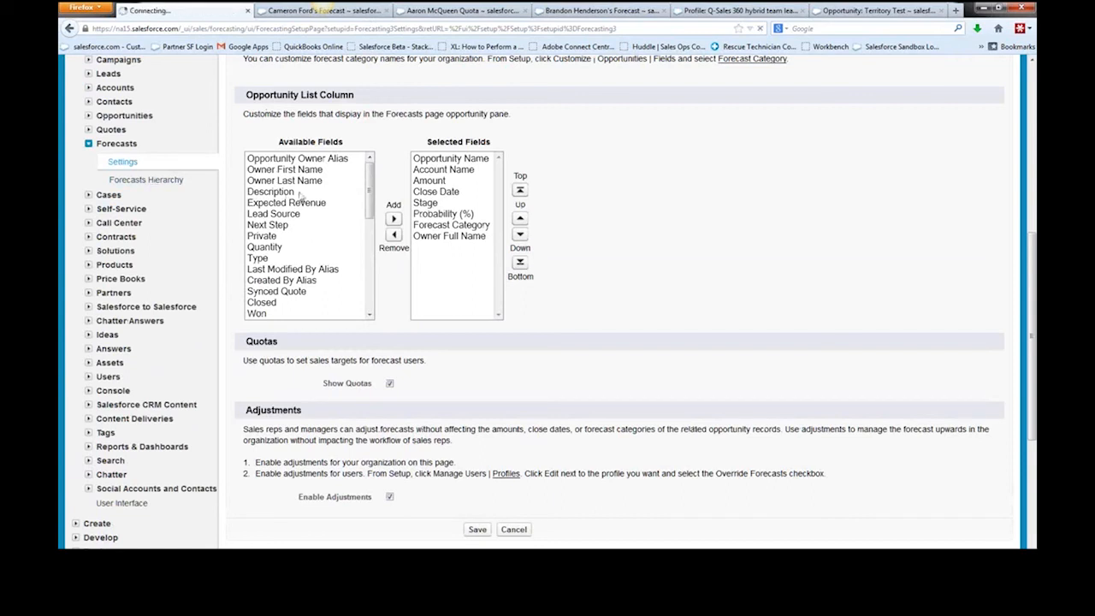
left_click(296, 222)
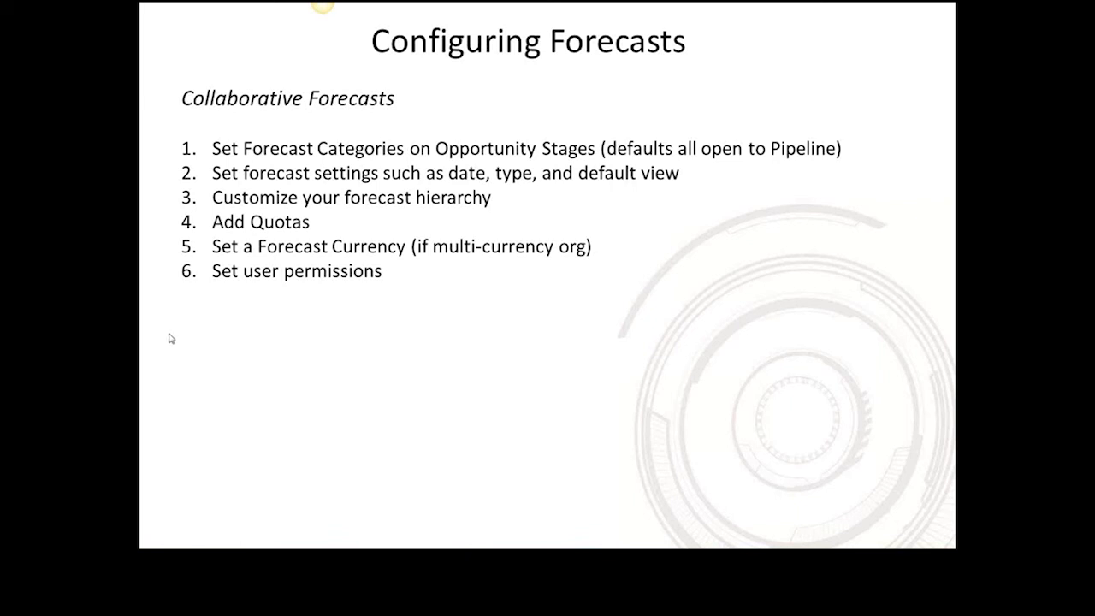
Step: Open the System Administrator profile from the Profiles list under Manage Users
key("alt+Tab")
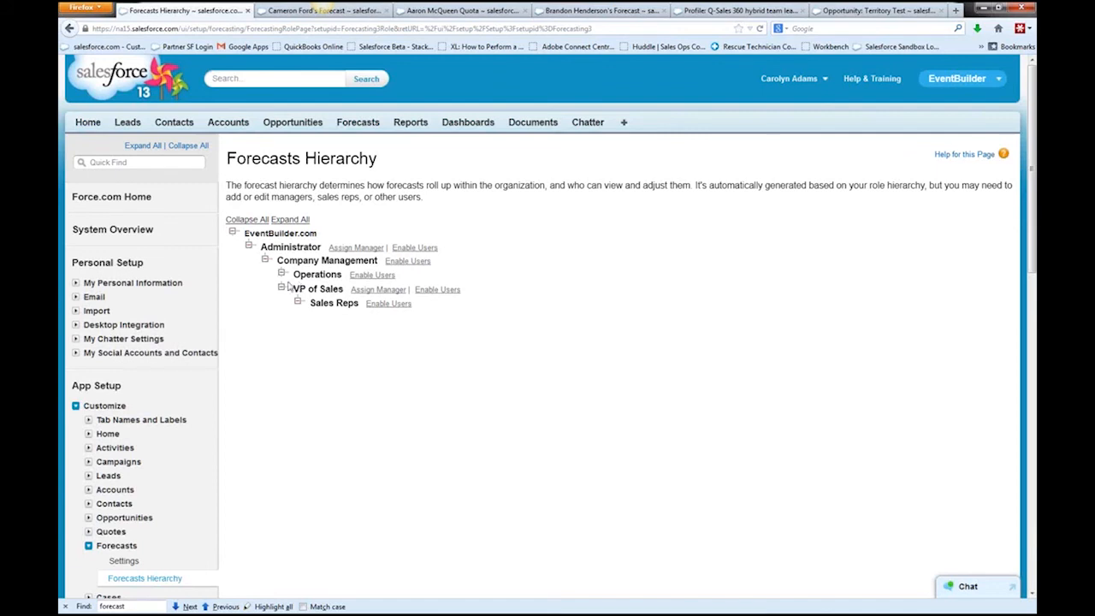
scroll(146, 398, "down", 6)
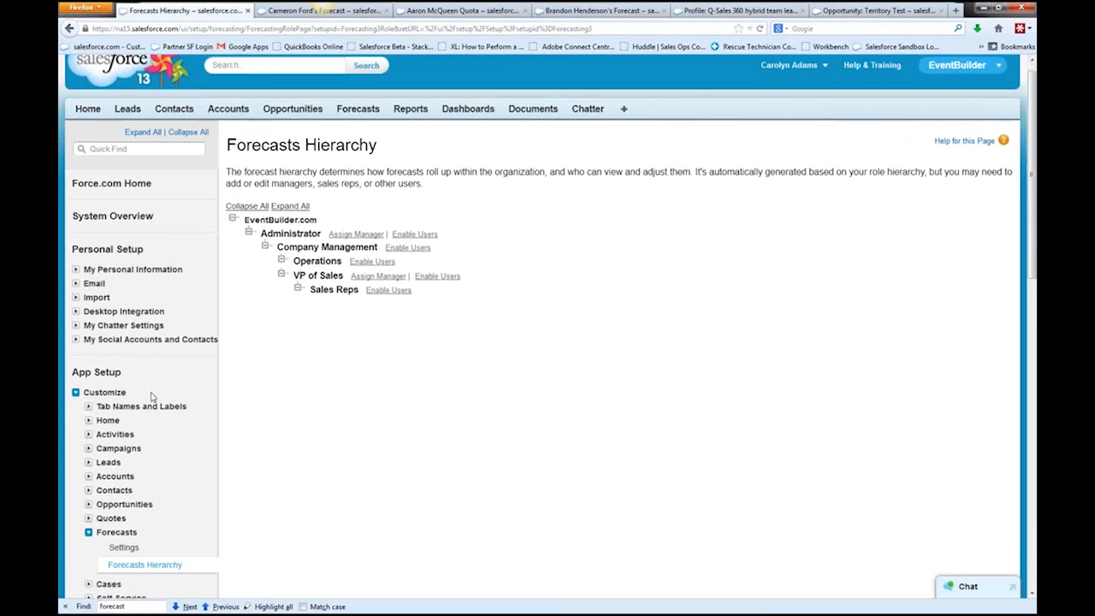
scroll(135, 404, "down", 3)
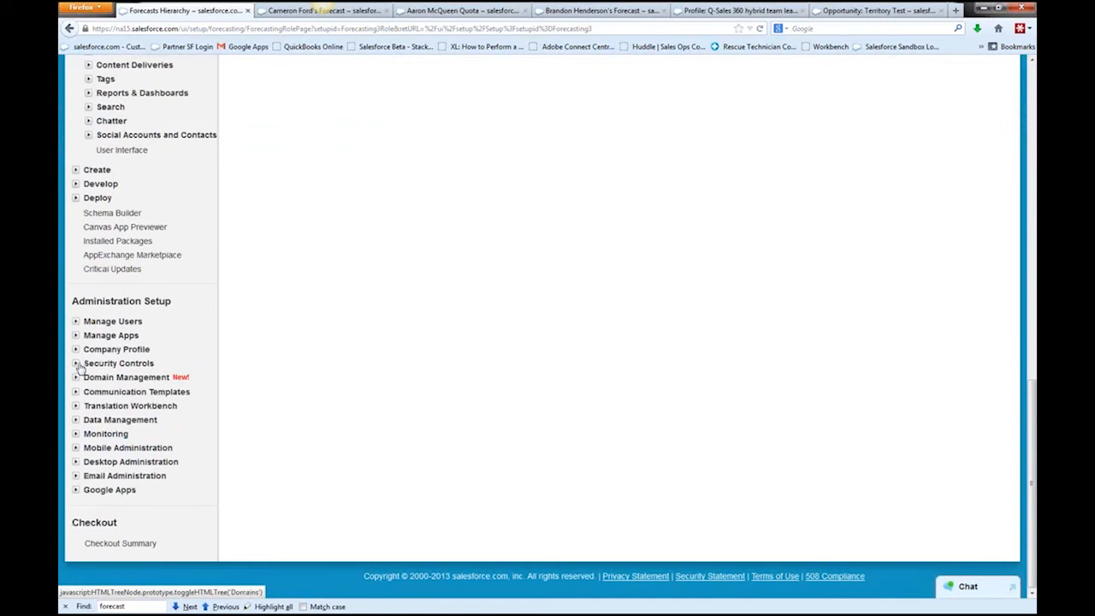
left_click(77, 324)
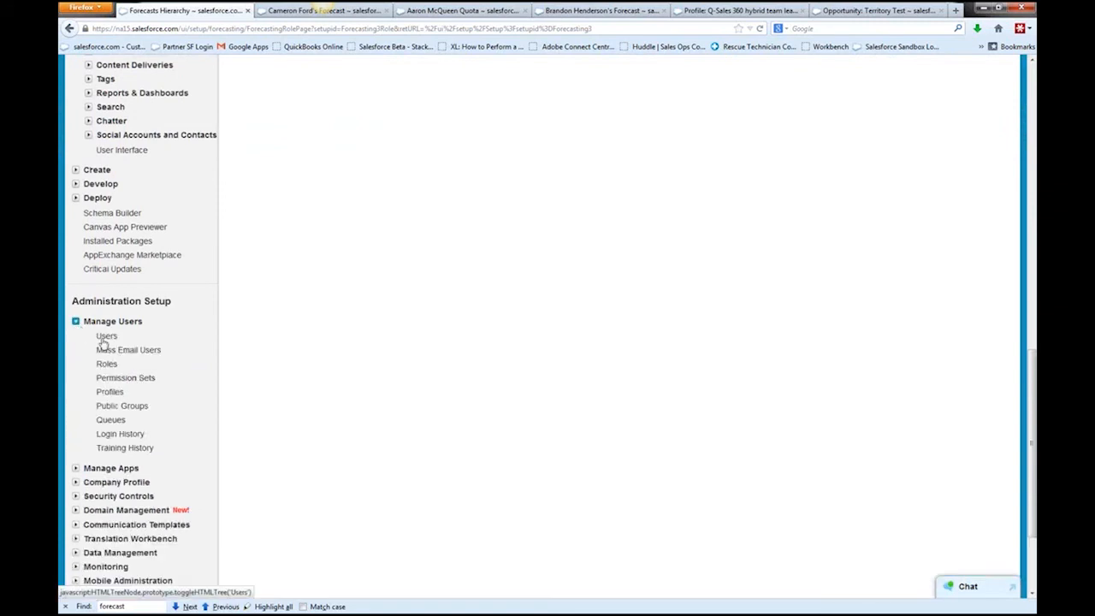
left_click(109, 392)
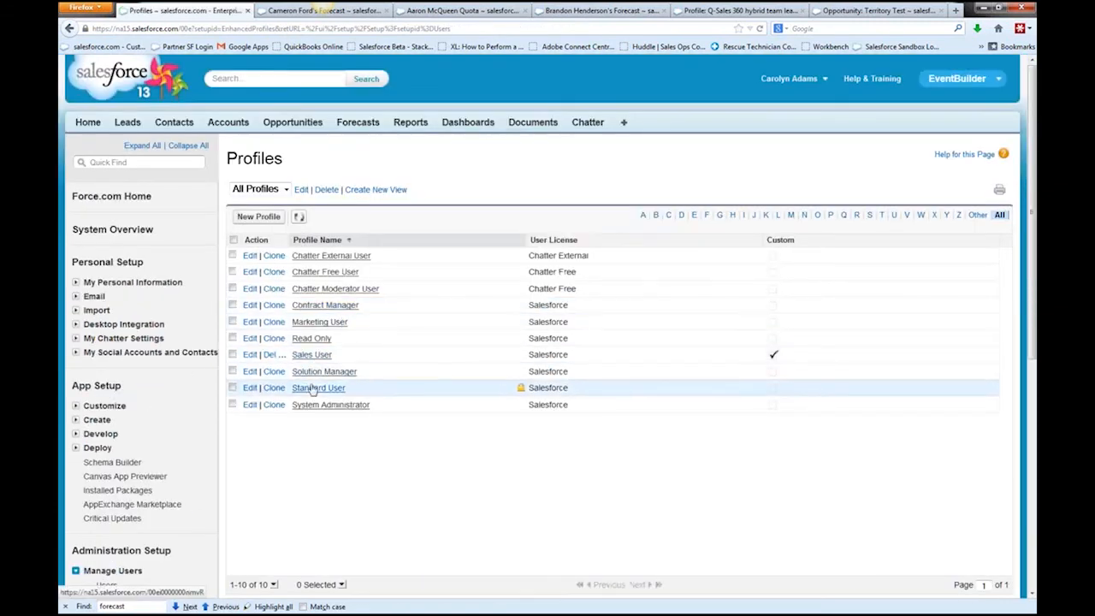
left_click(322, 407)
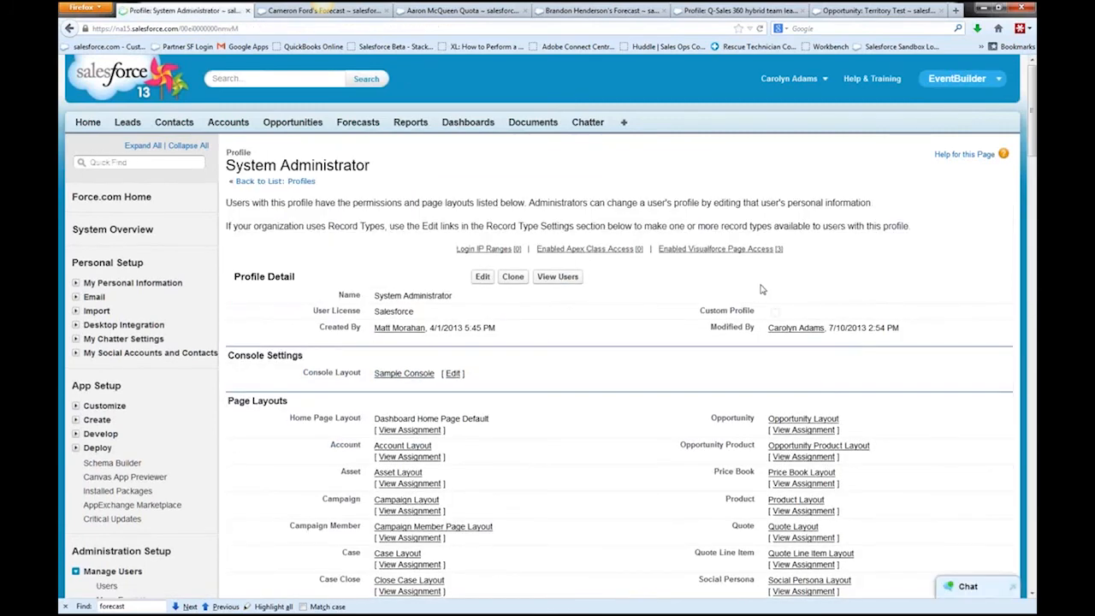
Step: Step through the matches for "forecast" on the profile page to locate the Override Forecasts and View All Forecasts permissions
left_click(188, 607)
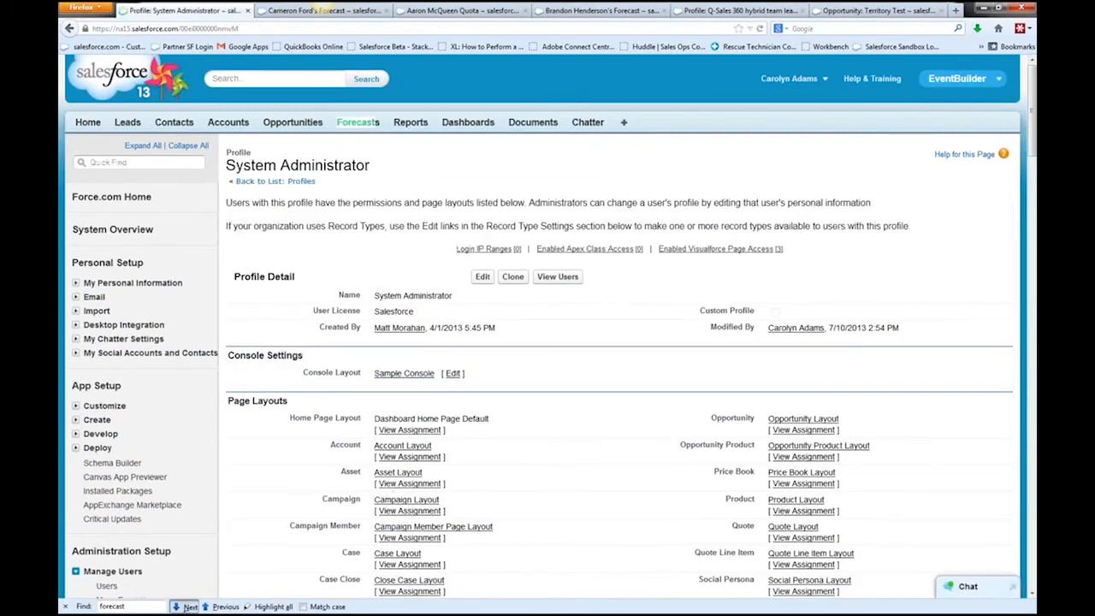
left_click(189, 606)
left_click(189, 607)
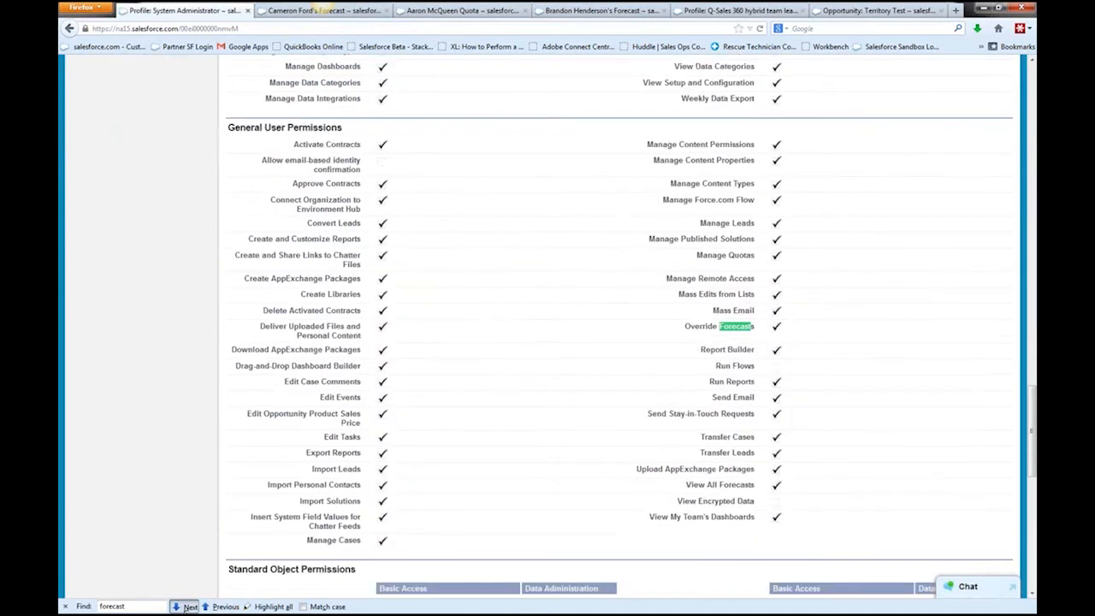
left_click(186, 607)
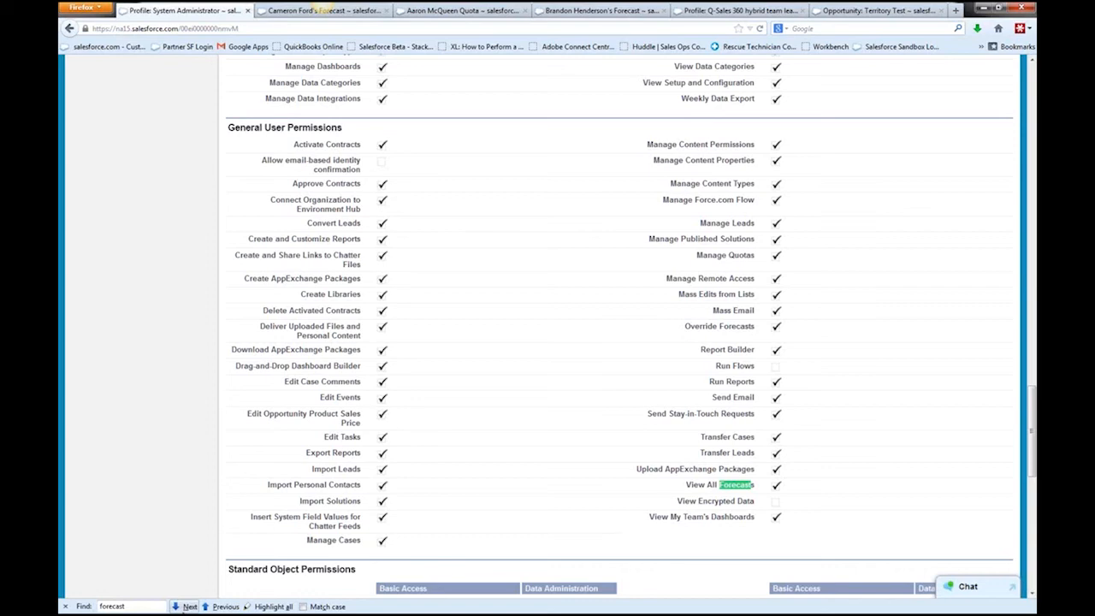
Step: Search the profile page for "quota" to locate the Manage Quotas permission
double_click(126, 607)
type("quota")
left_click(190, 607)
left_click(190, 607)
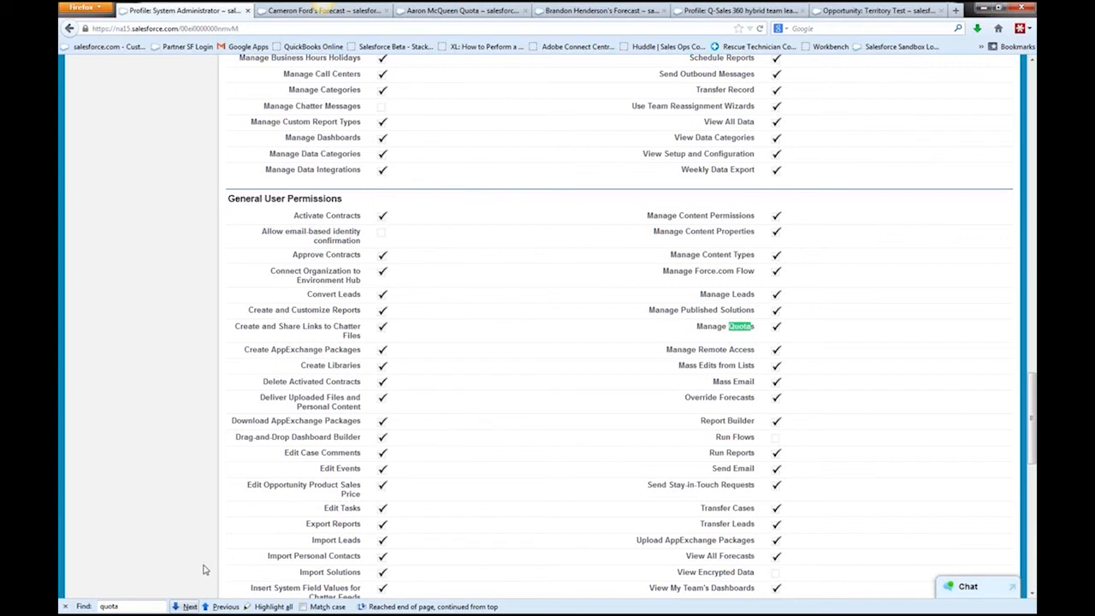
scroll(459, 362, "up", 2)
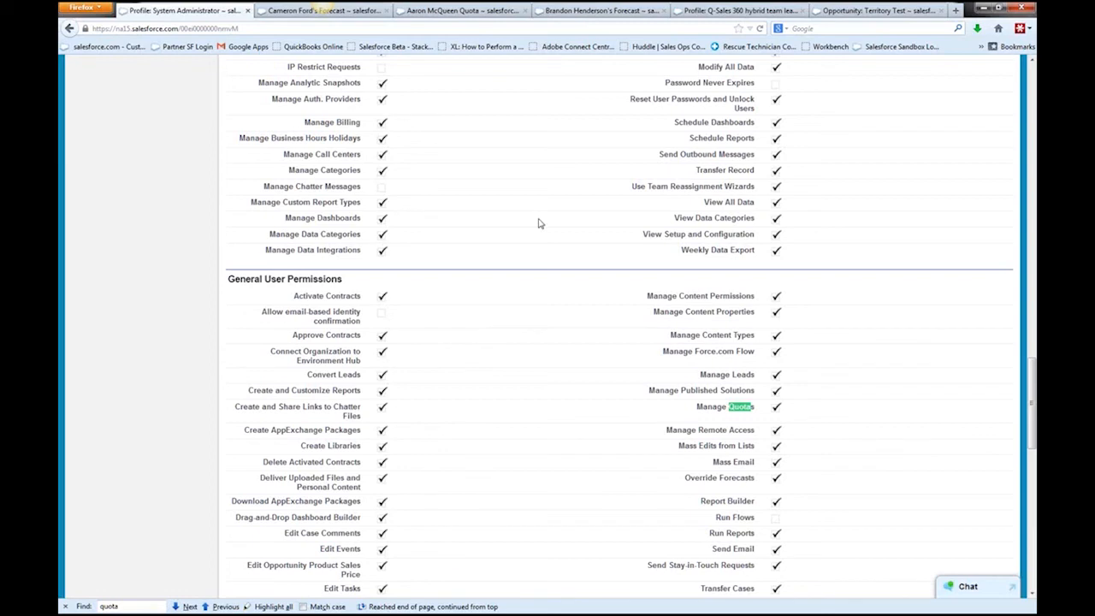
Step: Switch to the Qualtrics org, open its Setup and search the setup tree for "foreca"
left_click(588, 12)
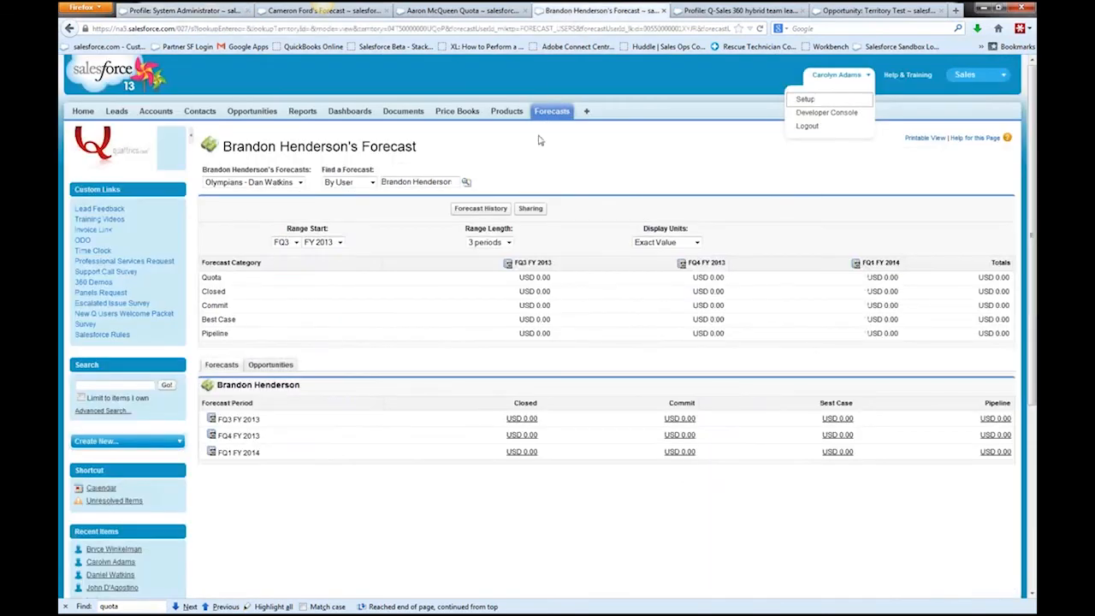
left_click(806, 100)
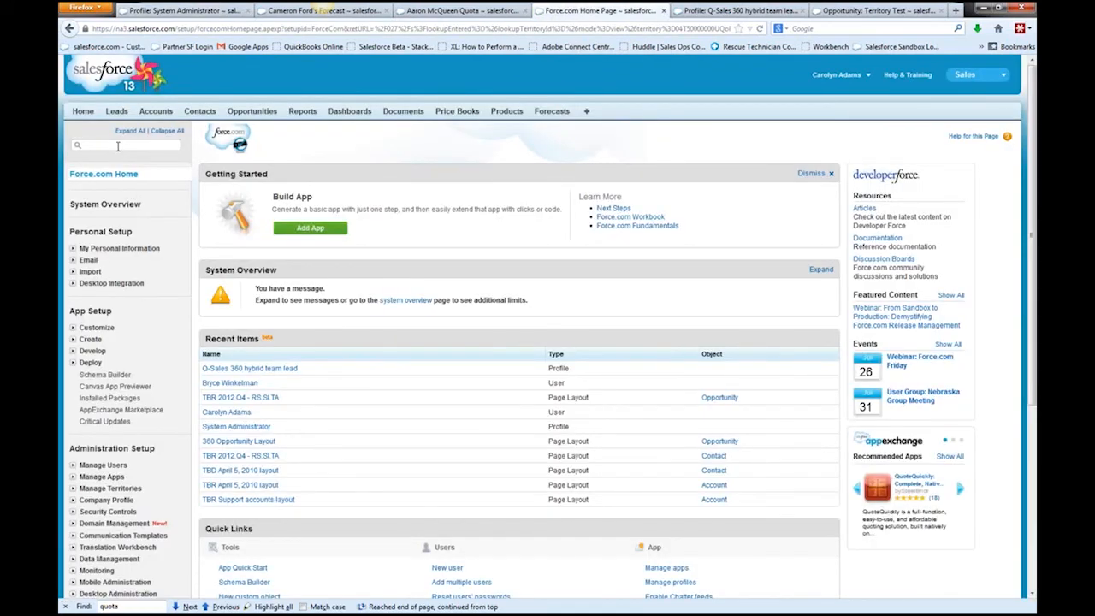
type("foreca")
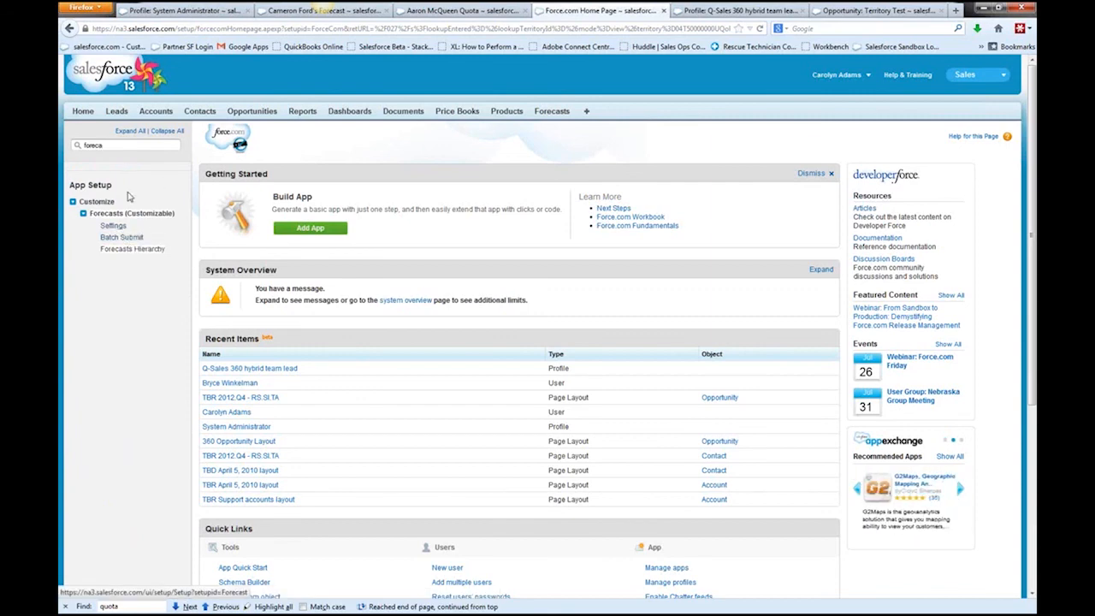
Step: Search the setup tree for "terri", open the territory Hierarchy under Manage Territories, and review it fully expanded
left_click_drag(111, 145, 73, 149)
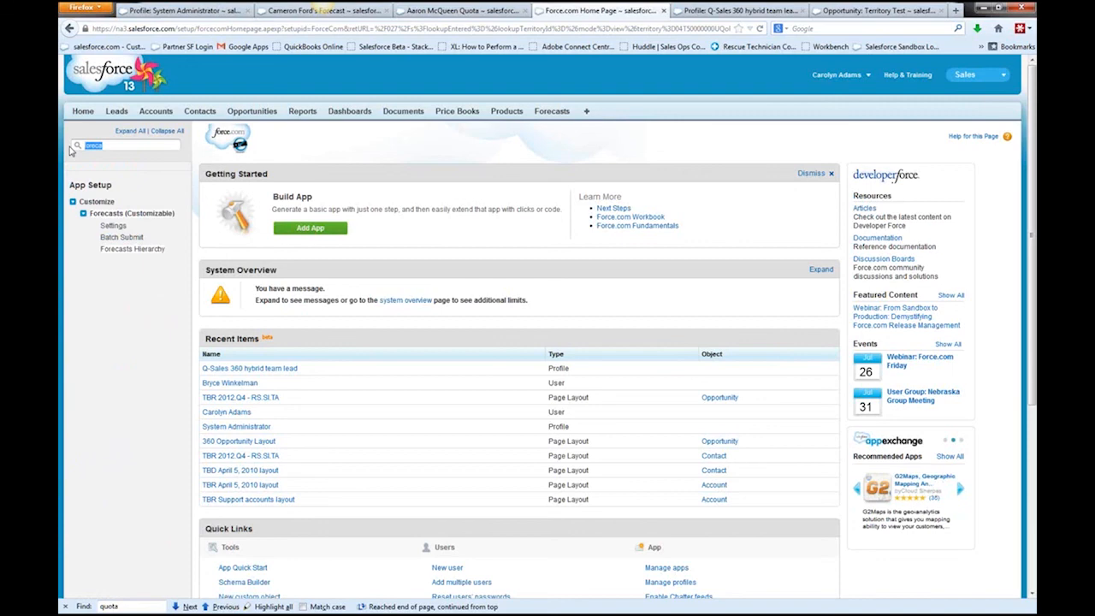
type("terri")
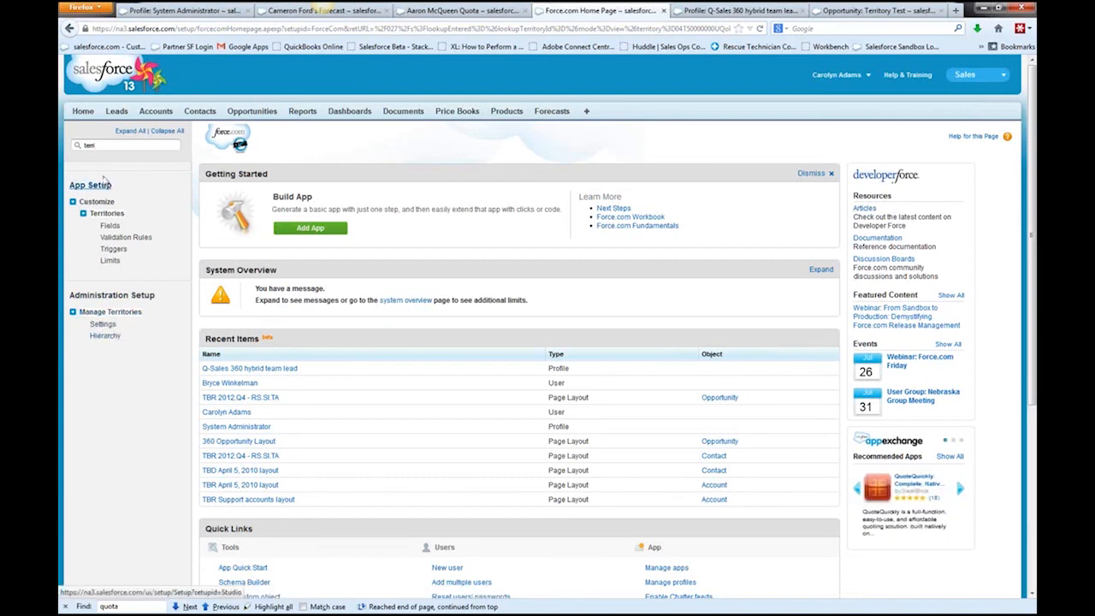
left_click_drag(103, 146, 64, 146)
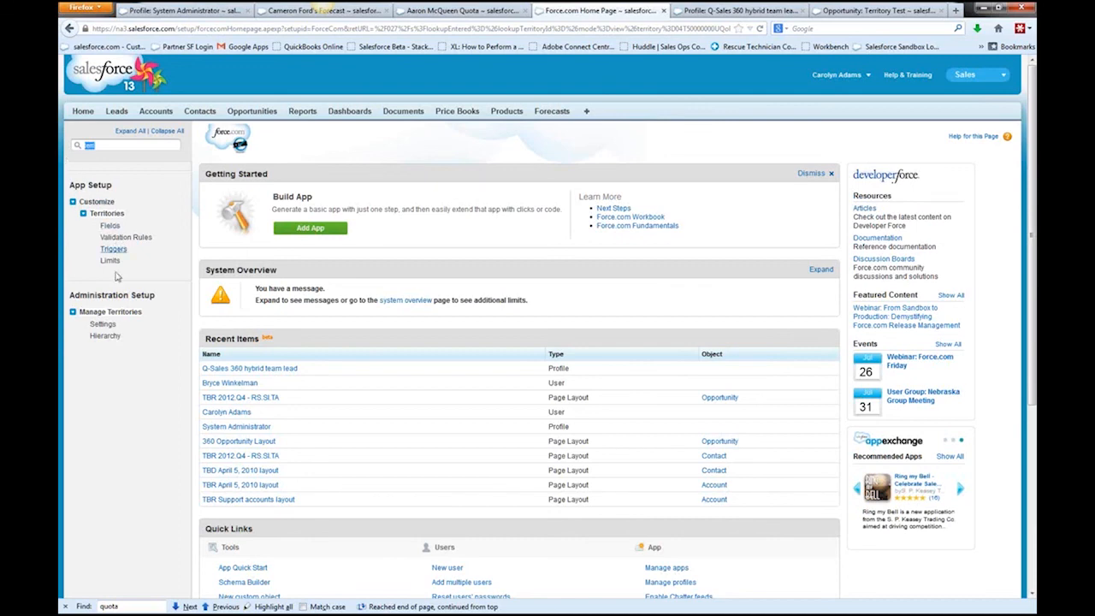
left_click(104, 335)
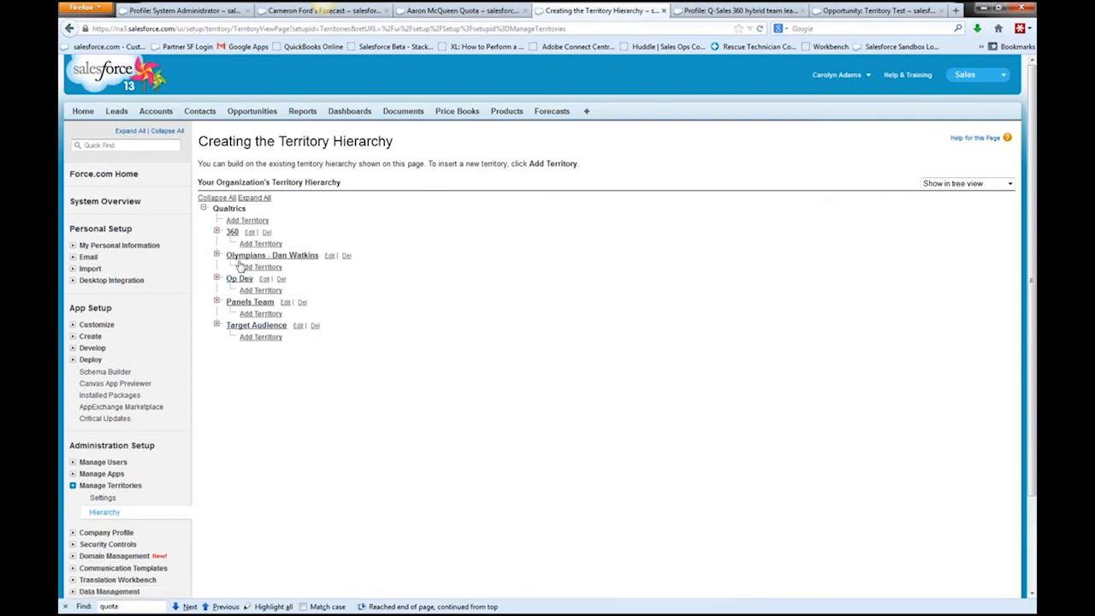
left_click(262, 198)
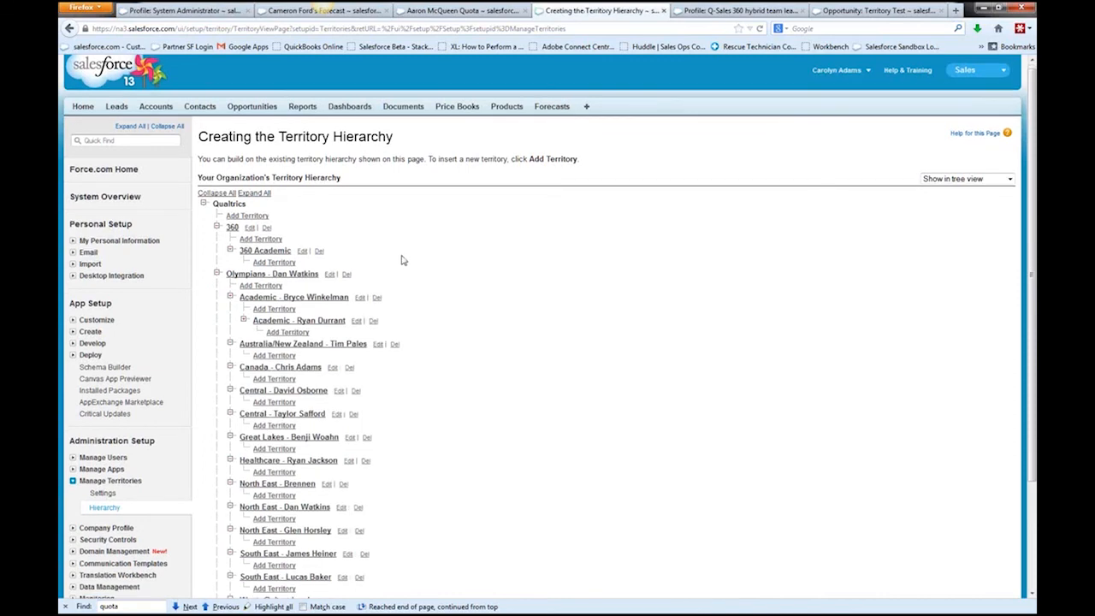
scroll(402, 260, "down", 3)
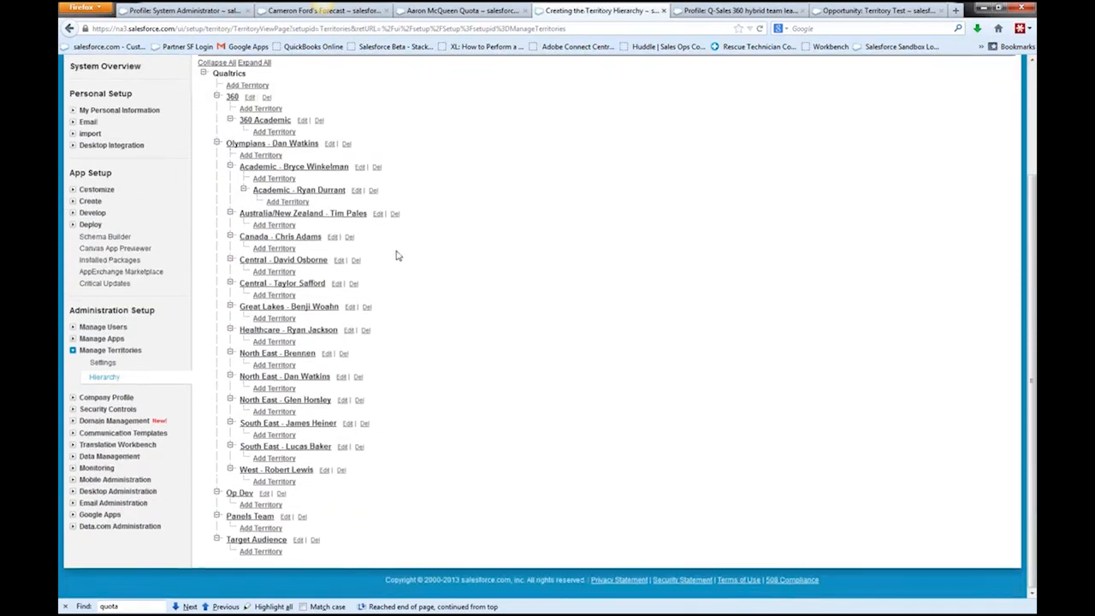
Step: Open the Academic territory directly under Olympians and review its details, assigned users and account assignment rules
left_click(307, 171)
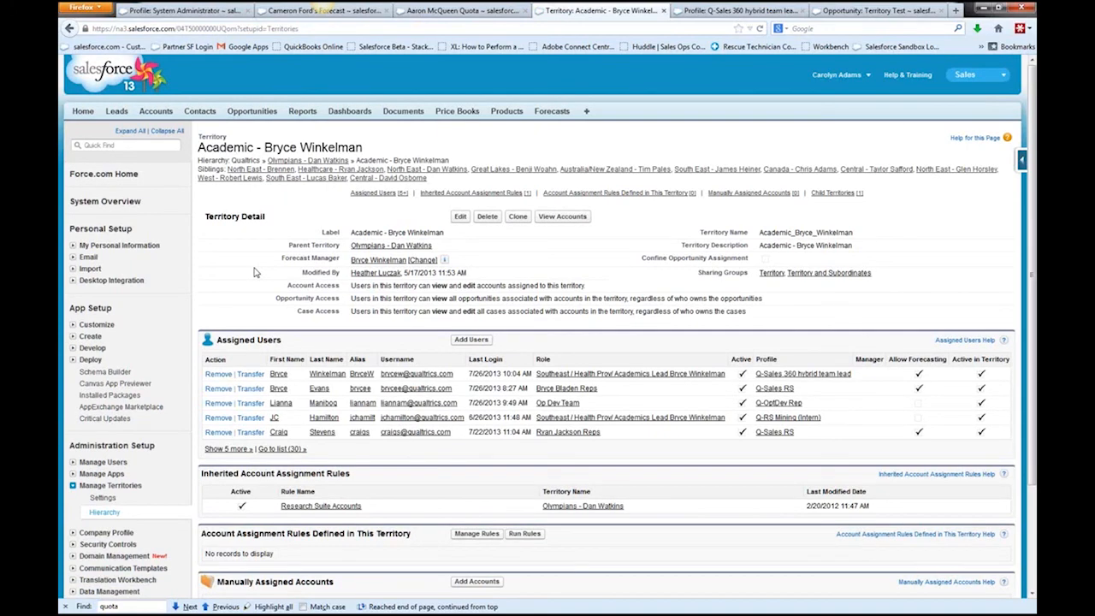
scroll(253, 272, "down", 3)
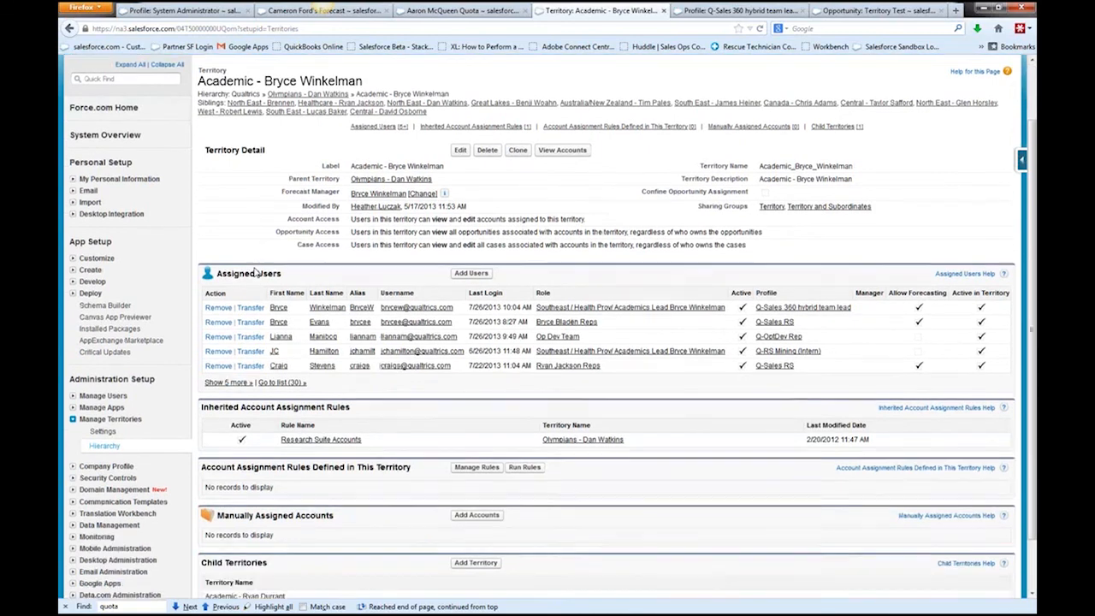